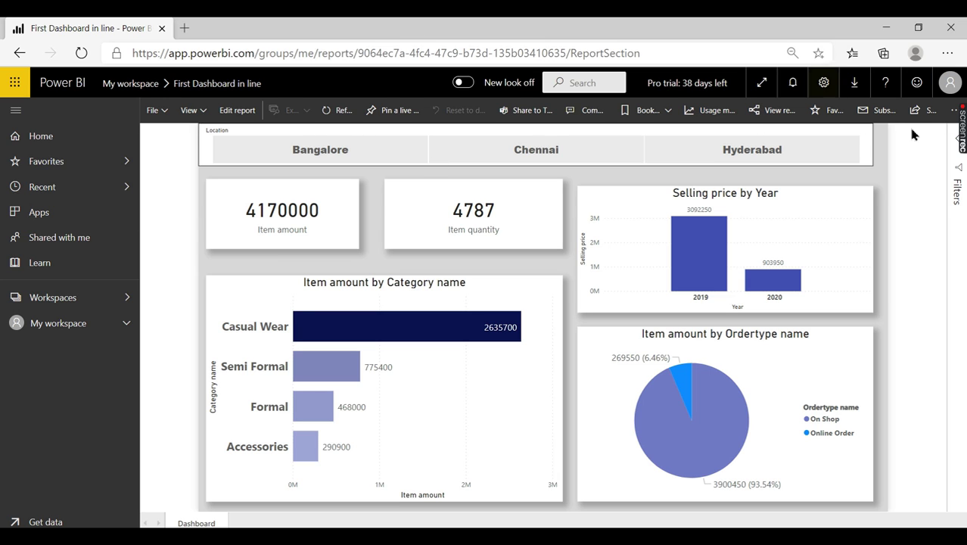
# Check the signed-in account in Power BI service, then close the account menu
pyautogui.click(948, 88)
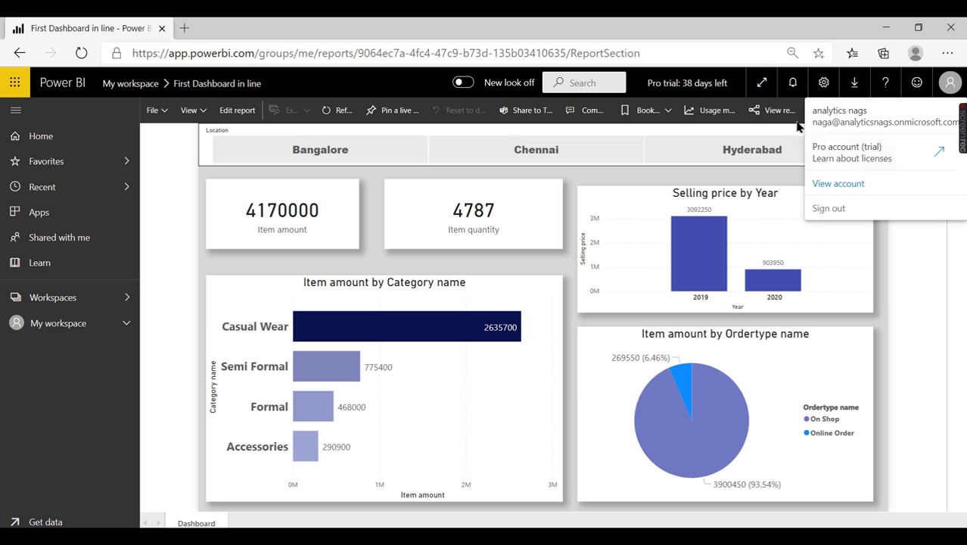
pyautogui.click(948, 85)
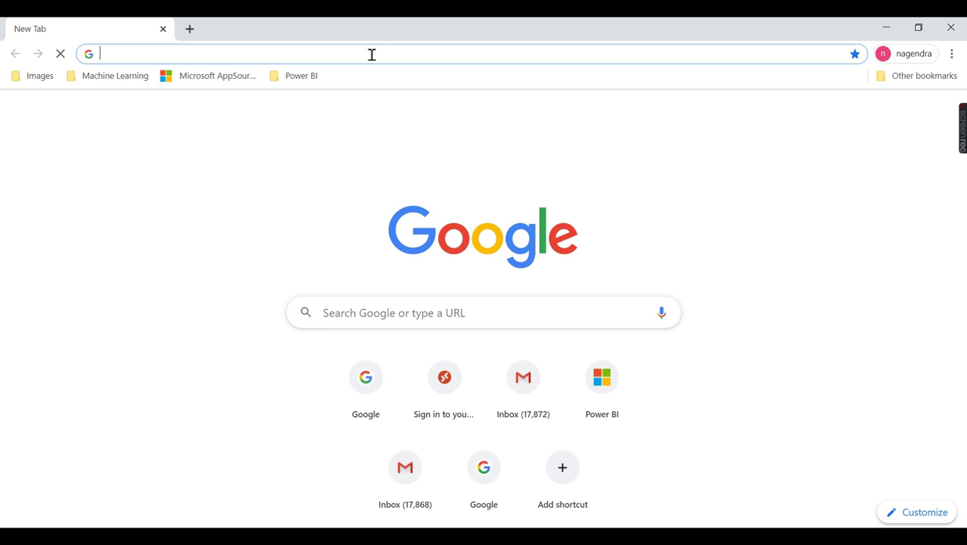
# Sign in to app.powerbi.com as the second user with their e-mail and password
pyautogui.write('a')
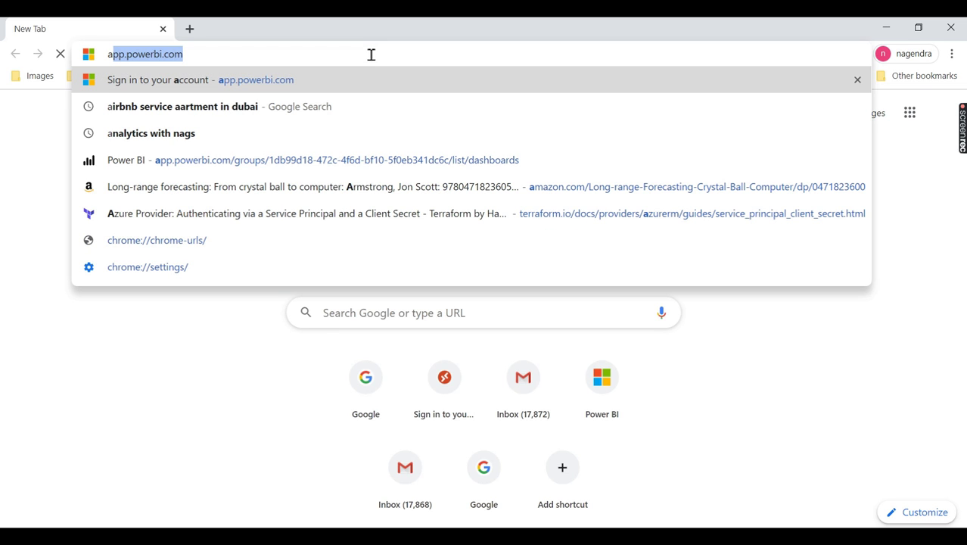
pyautogui.press('Right')
pyautogui.press('Return')
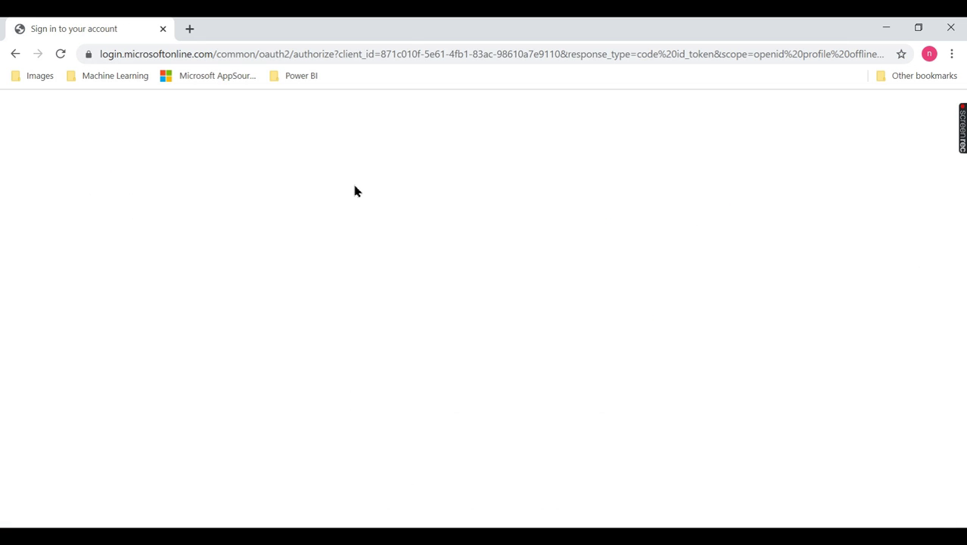
pyautogui.hotkey('ctrl', 'v')
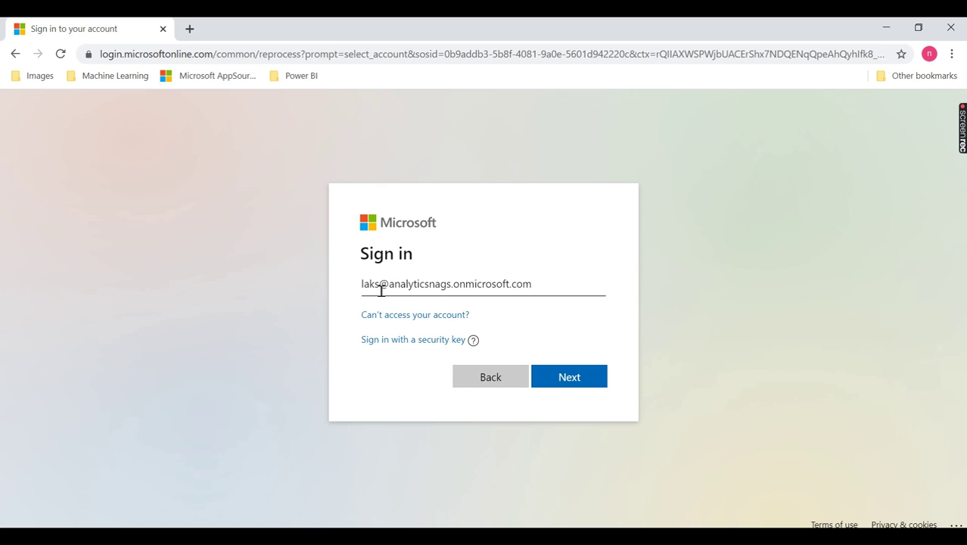
pyautogui.click(551, 381)
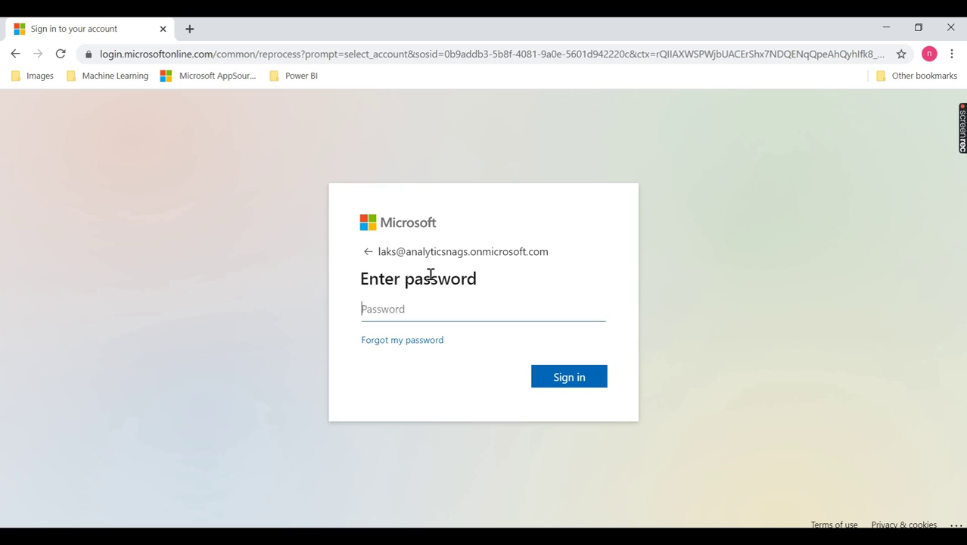
pyautogui.write('*********')
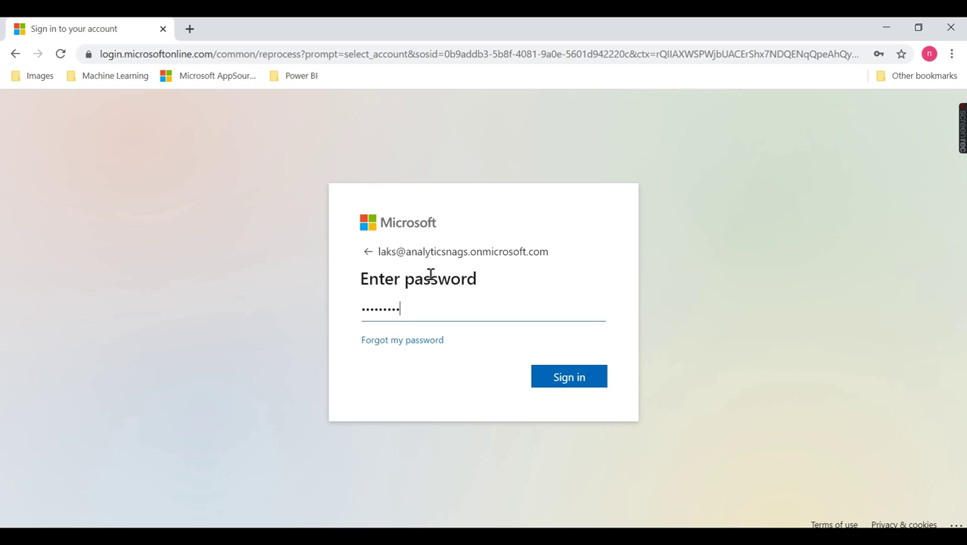
pyautogui.press('Return')
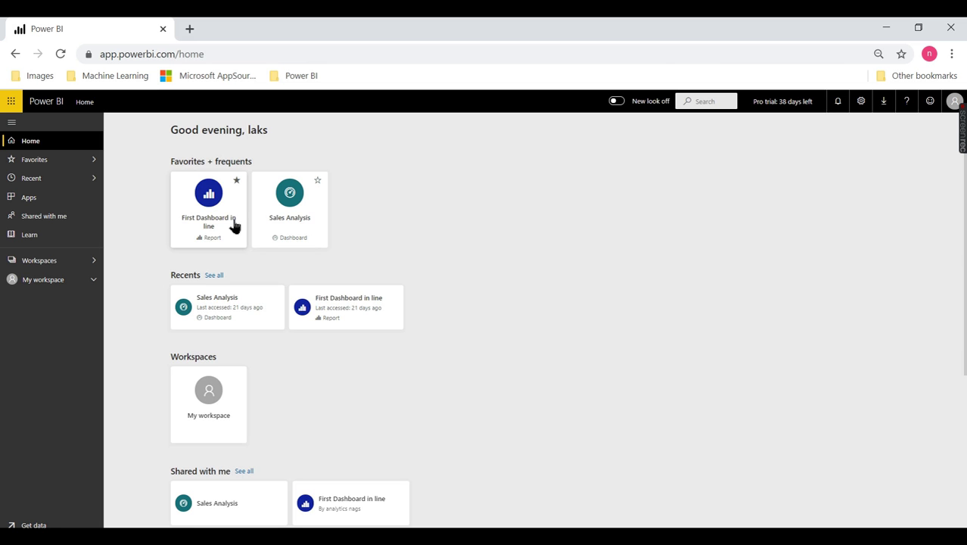
# Open First Dashboard in line, confirm the signed-in account and dismiss the welcome notice
pyautogui.click(222, 224)
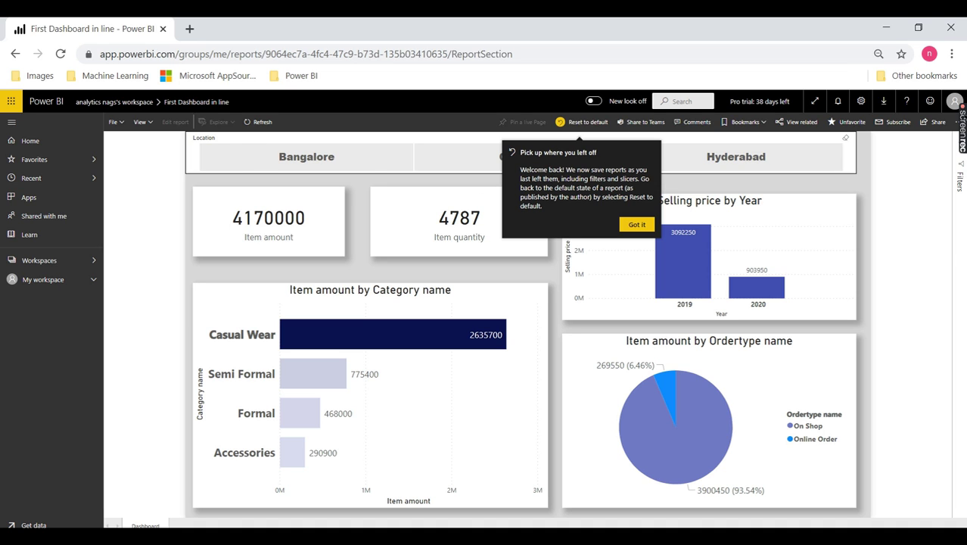
pyautogui.moveTo(955, 106)
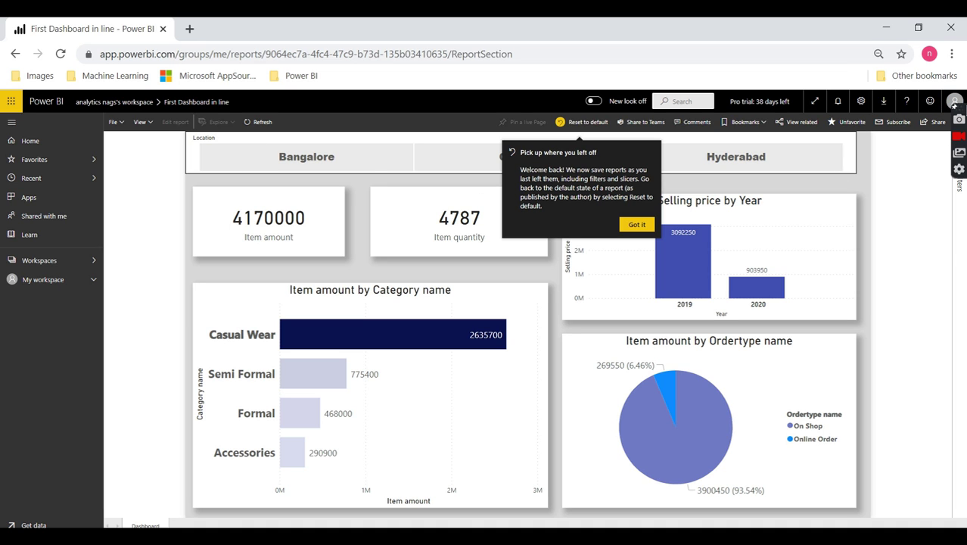
pyautogui.click(954, 102)
pyautogui.hotkey('ctrl', '+')
pyautogui.hotkey('ctrl', '+')
pyautogui.hotkey('ctrl', '+')
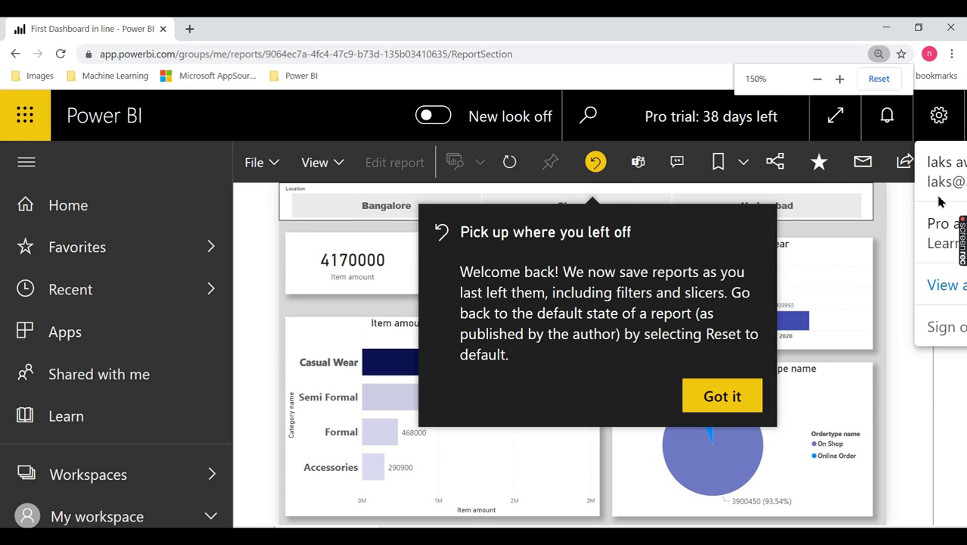
pyautogui.hotkey('ctrl', '-')
pyautogui.hotkey('ctrl', '-')
pyautogui.hotkey('ctrl', '-')
pyautogui.hotkey('ctrl', '-')
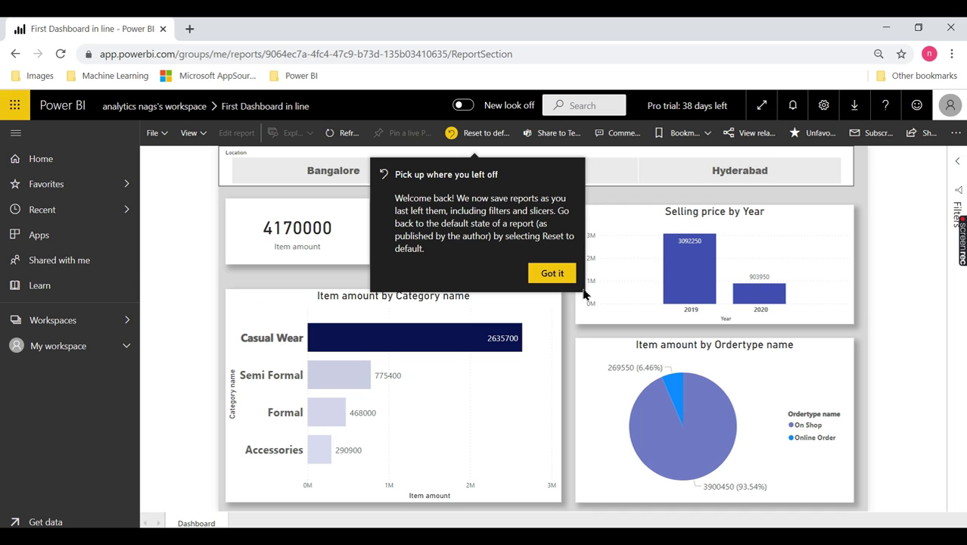
pyautogui.click(552, 273)
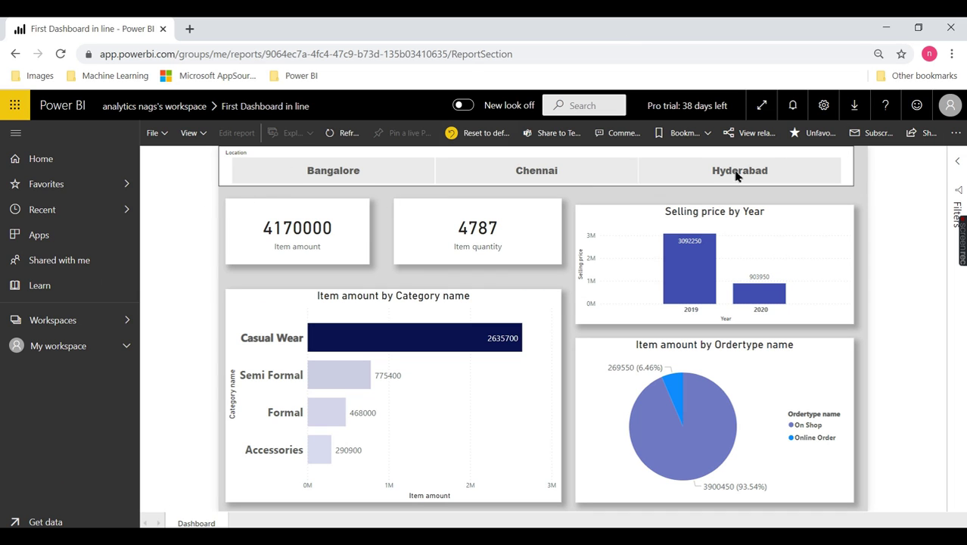
# Filter the slicer to Bangalore and clear it again, then return to Power BI Desktop
pyautogui.click(345, 174)
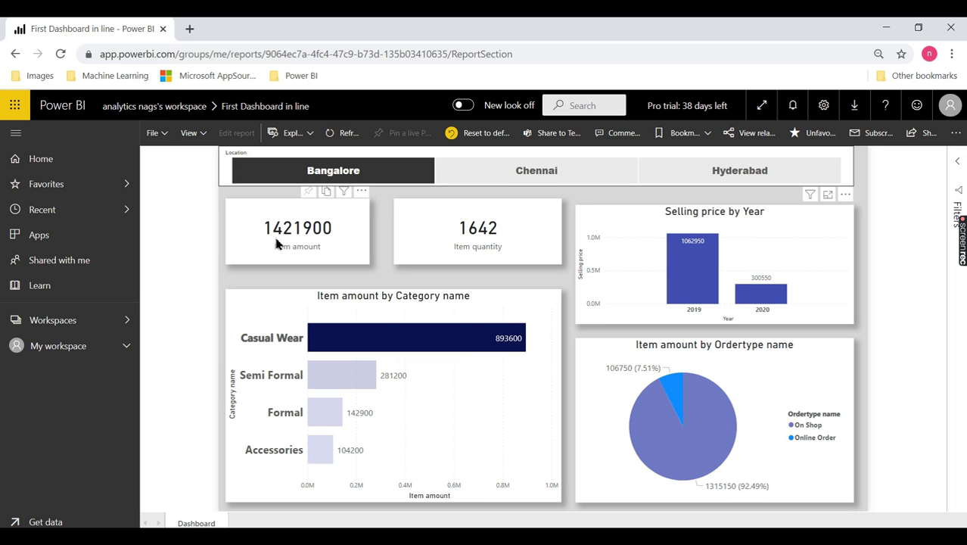
pyautogui.moveTo(271, 243)
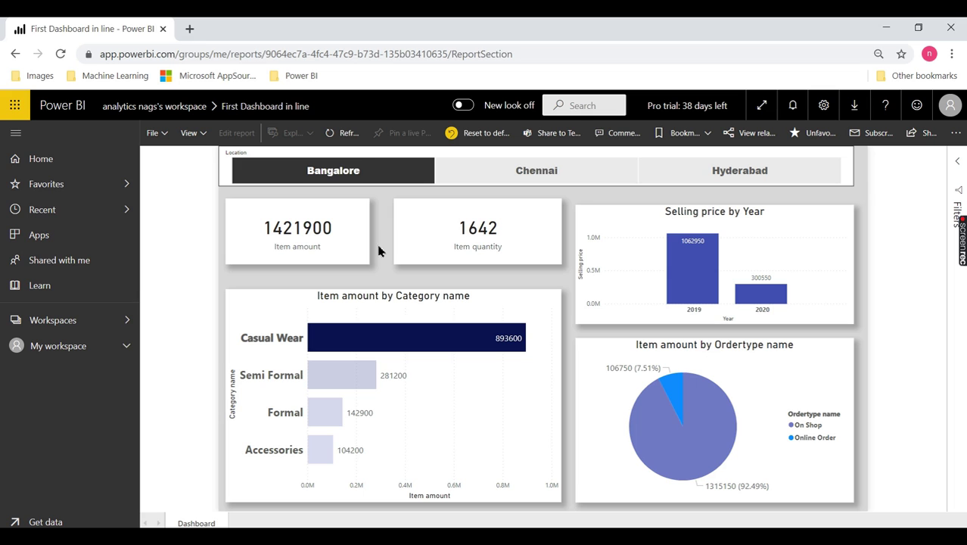
pyautogui.click(385, 174)
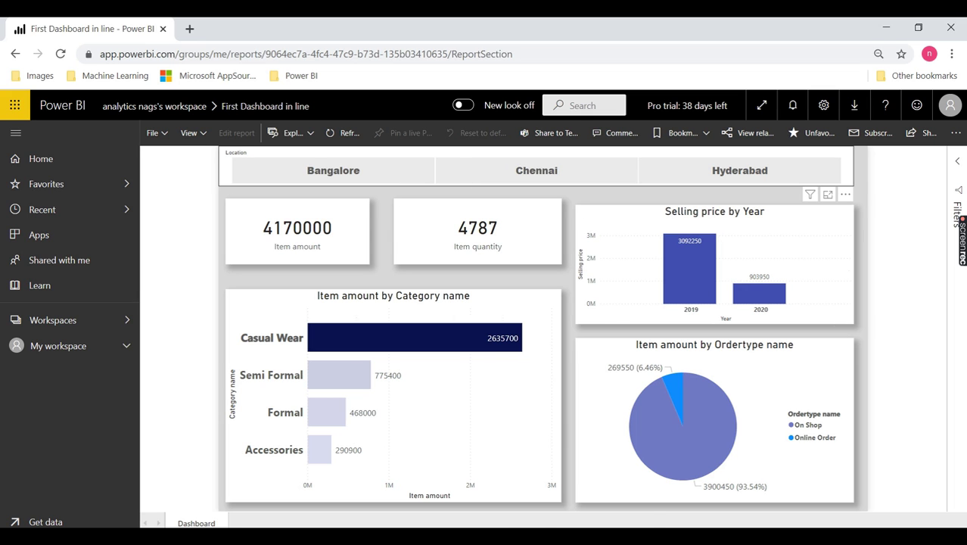
pyautogui.click(578, 536)
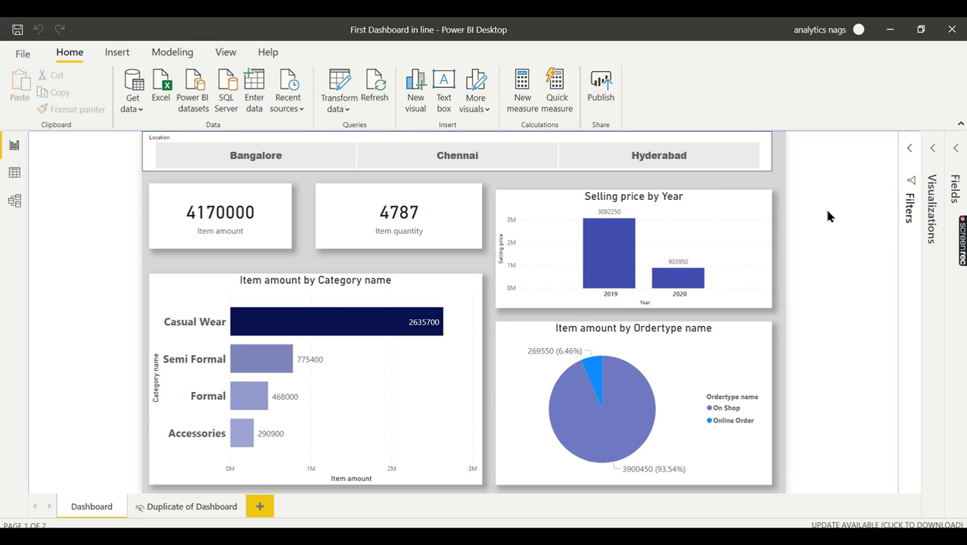
# Open the Manage roles dialog from the Modeling ribbon
pyautogui.click(182, 52)
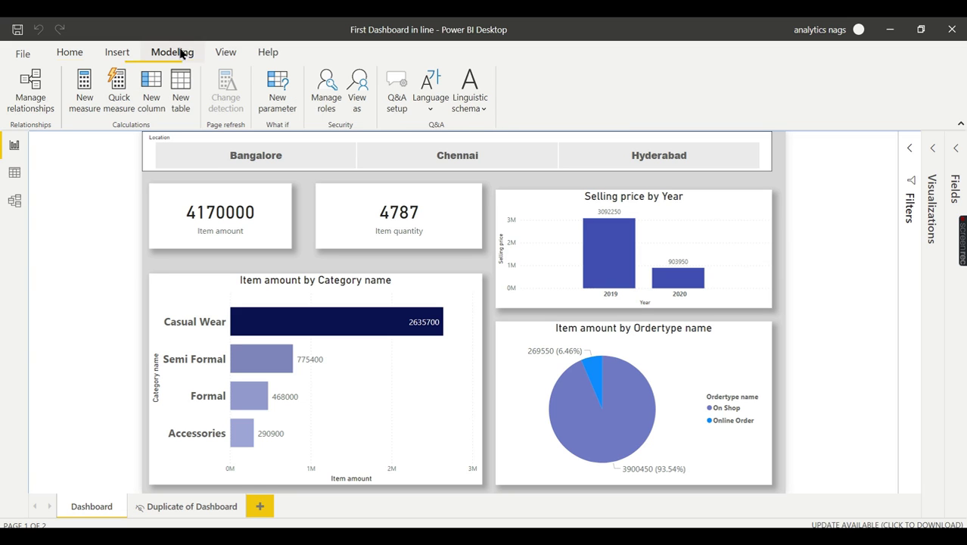
pyautogui.click(324, 99)
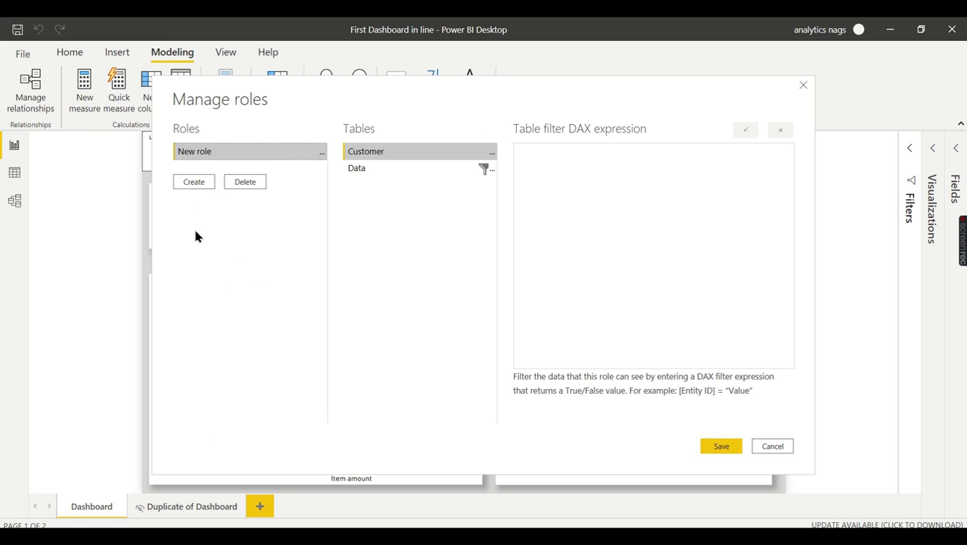
# Delete the extra New role 2 and rename the remaining role to 'Banglore Branch'
pyautogui.click(190, 182)
pyautogui.tripleClick(231, 167)
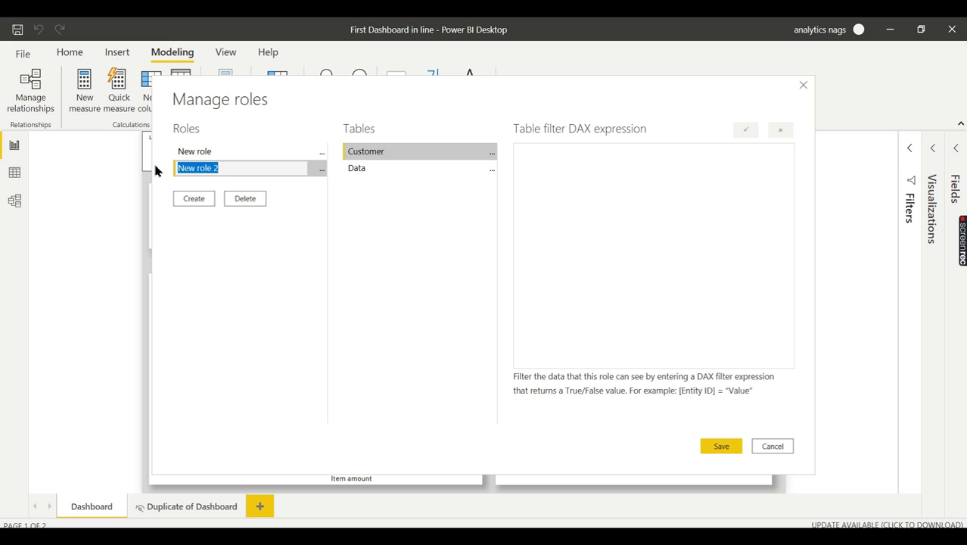
pyautogui.click(201, 153)
pyautogui.click(205, 153)
pyautogui.click(211, 168)
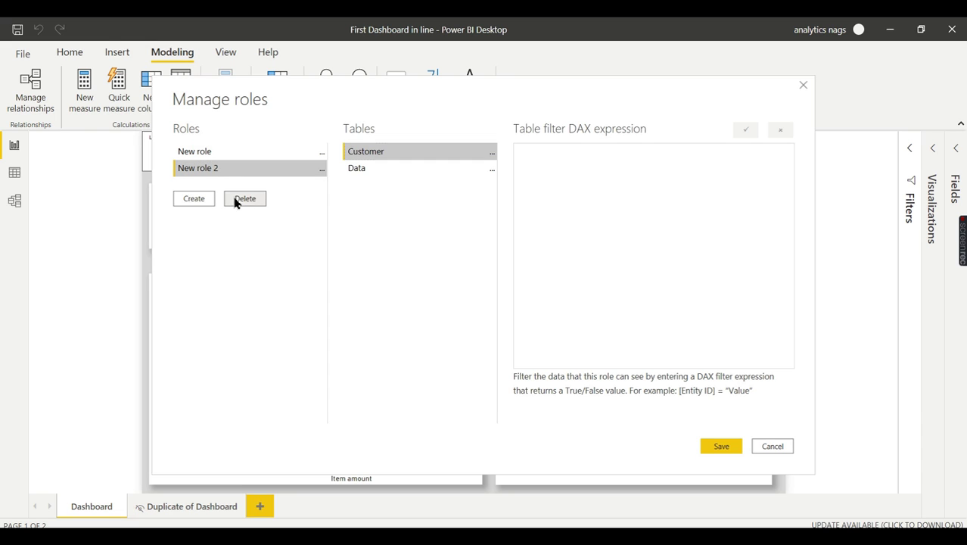
pyautogui.click(237, 199)
pyautogui.click(547, 303)
pyautogui.click(231, 154)
pyautogui.write('Banglore')
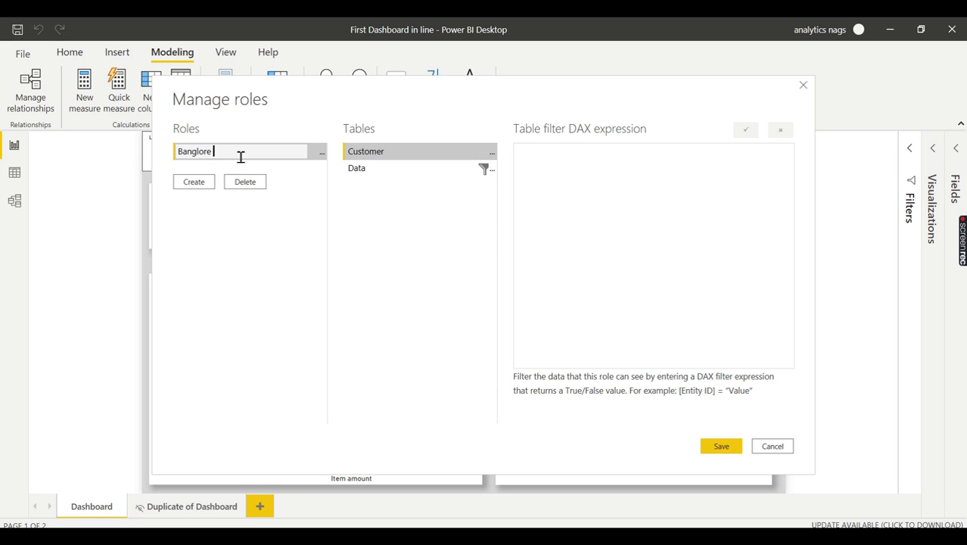
pyautogui.write(' Branch')
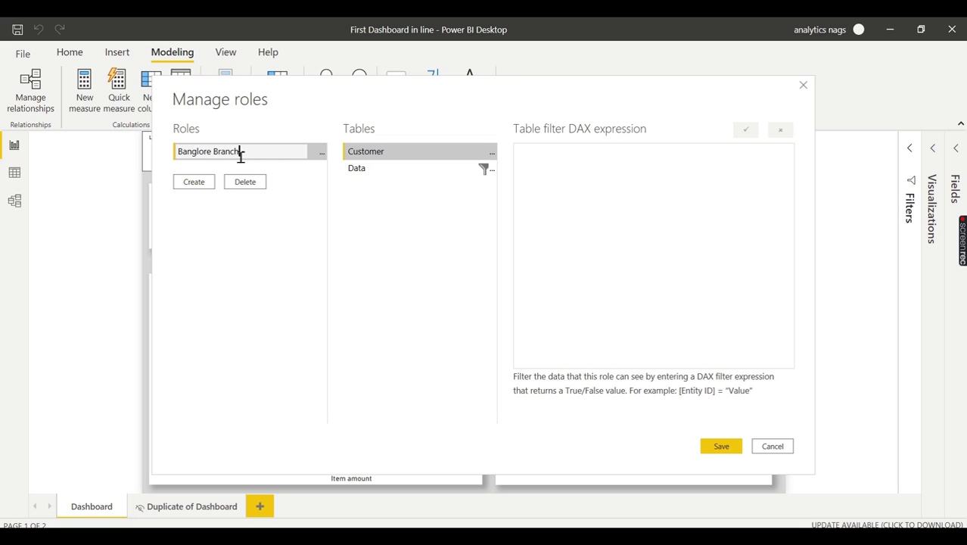
pyautogui.click(263, 222)
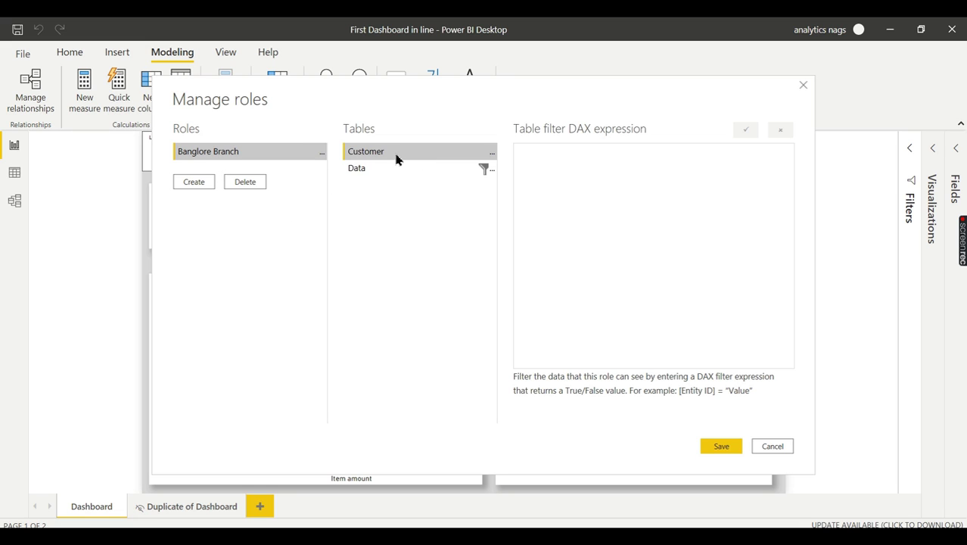
# Replace the role's Data table filter with [Location] = "Bangalore"
pyautogui.click(376, 171)
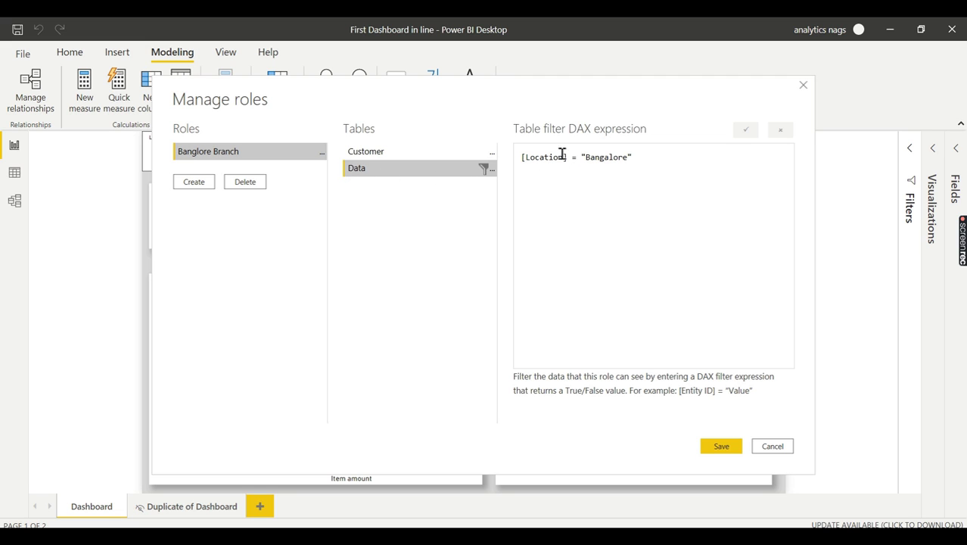
pyautogui.hotkey('ctrl', 'a')
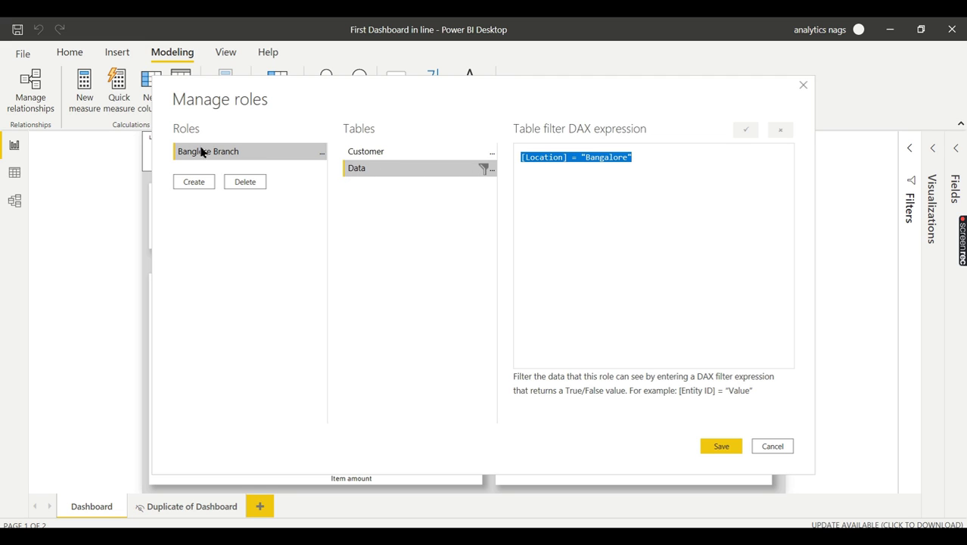
pyautogui.press('Delete')
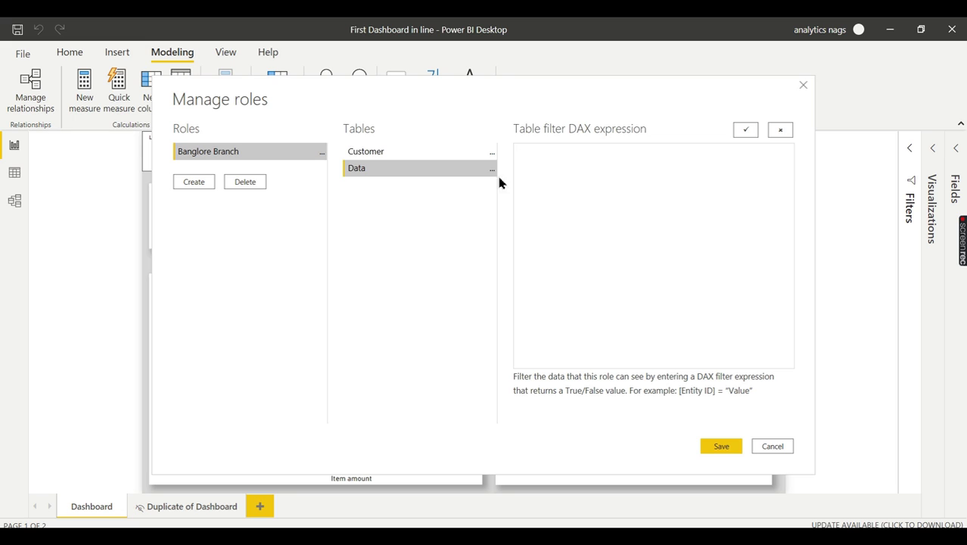
pyautogui.click(492, 173)
pyautogui.moveTo(533, 186)
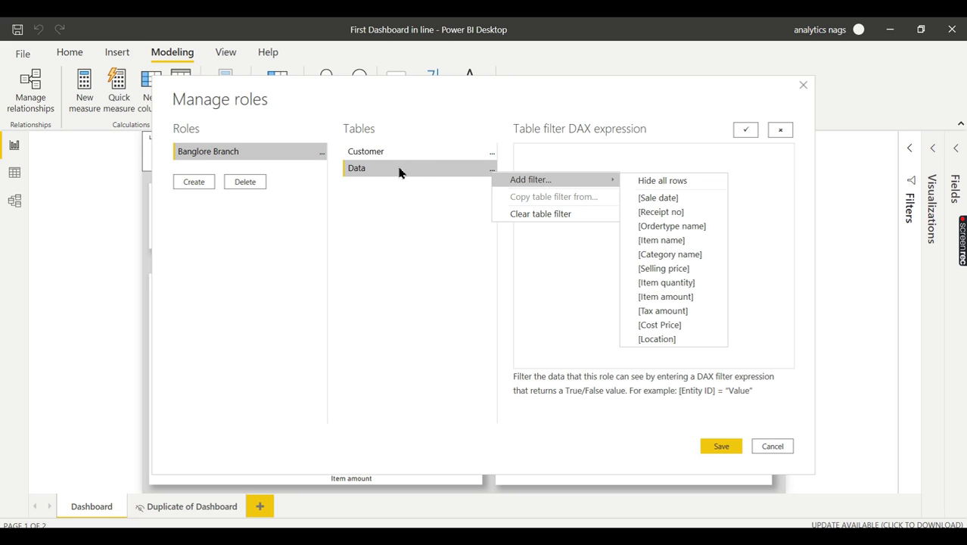
pyautogui.click(659, 339)
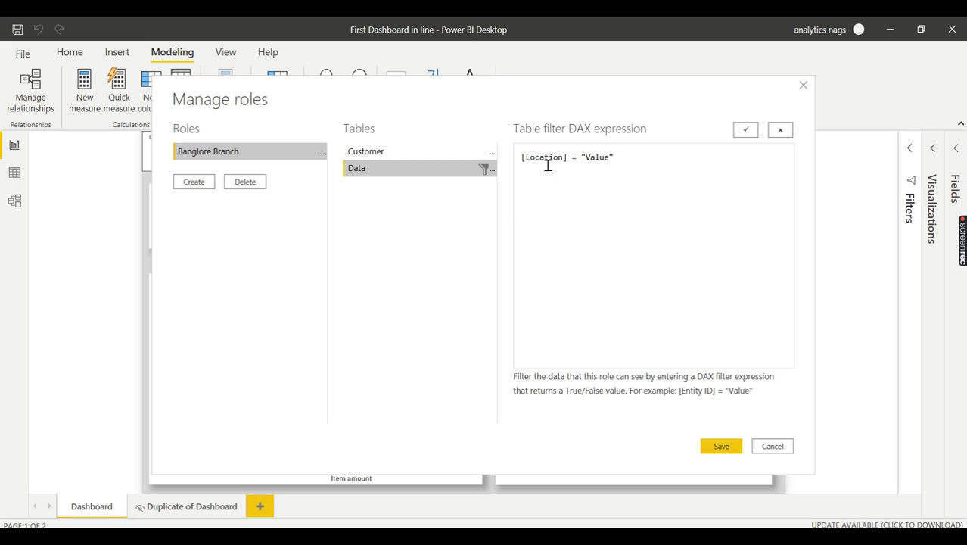
pyautogui.doubleClick(601, 158)
pyautogui.write('Bango')
pyautogui.press('BackSpace')
pyautogui.press('BackSpace')
pyautogui.write('lore')
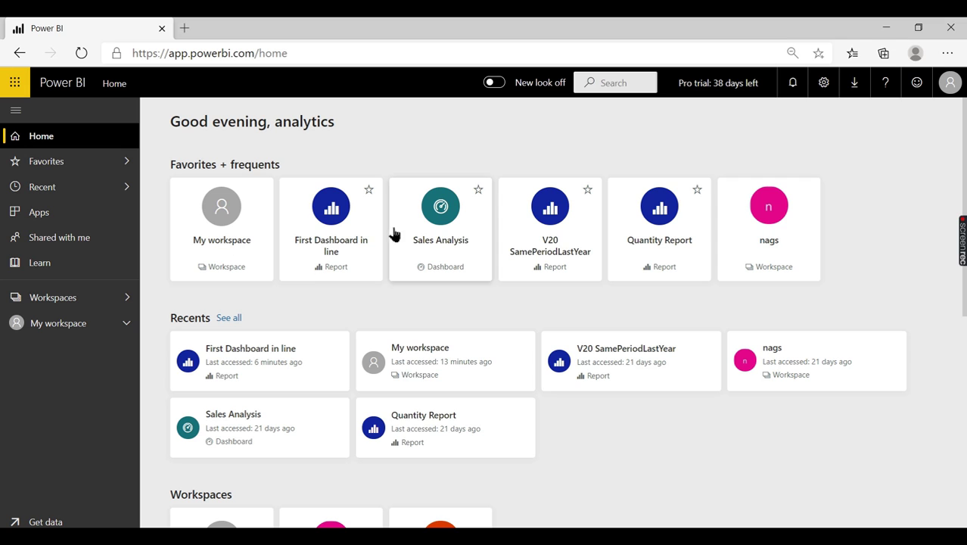
# Open the First Dashboard in line report card from the Power BI Home page
pyautogui.click(337, 242)
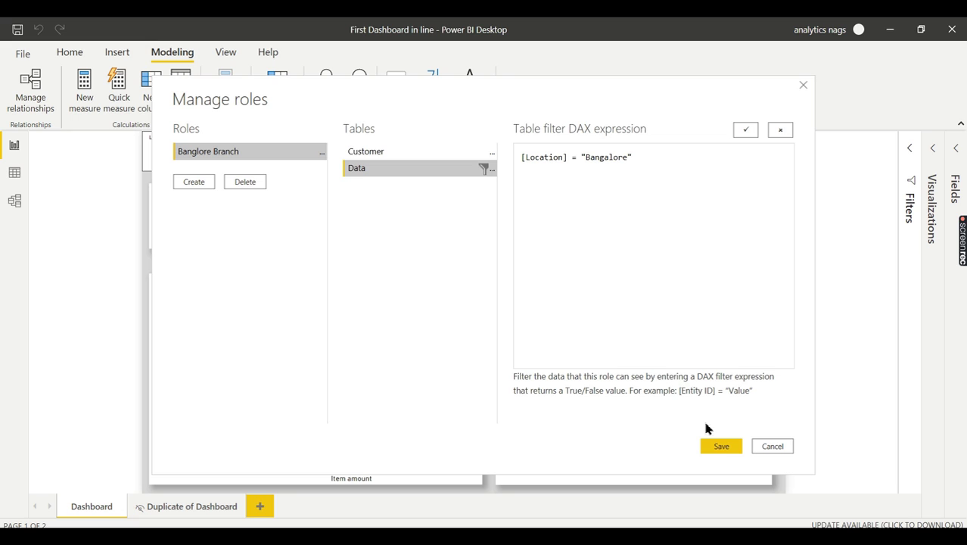
# Create a new role named 'Chennai Branch'
pyautogui.click(180, 185)
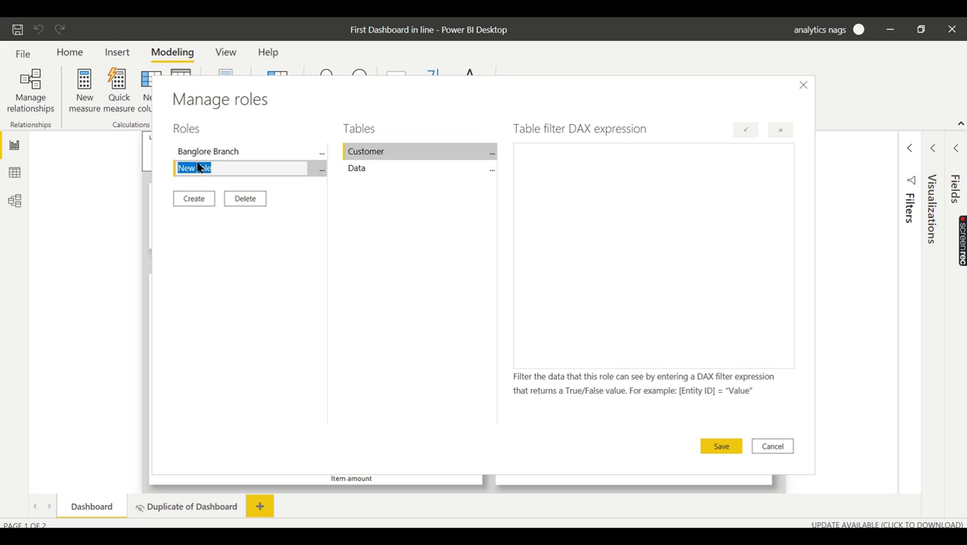
pyautogui.click(183, 176)
pyautogui.doubleClick(198, 169)
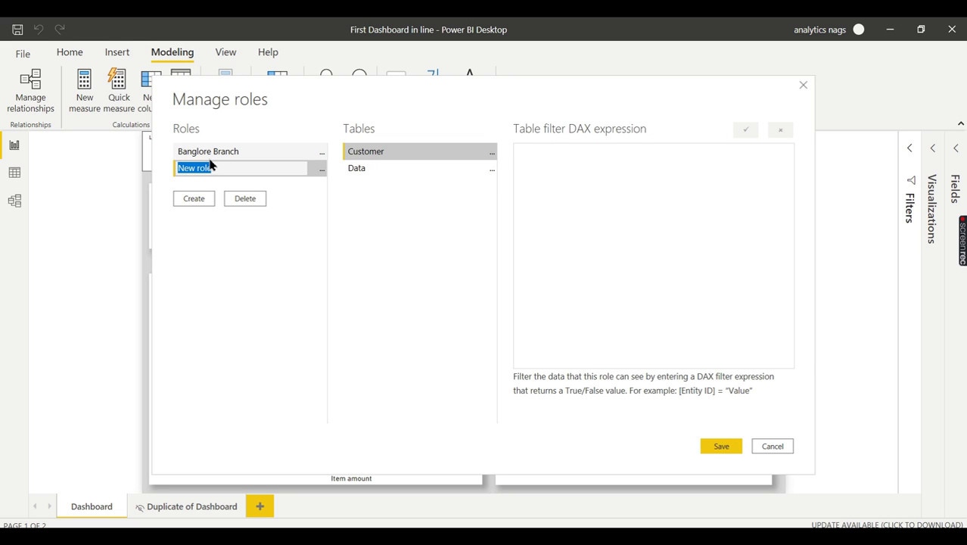
pyautogui.write('Chennai')
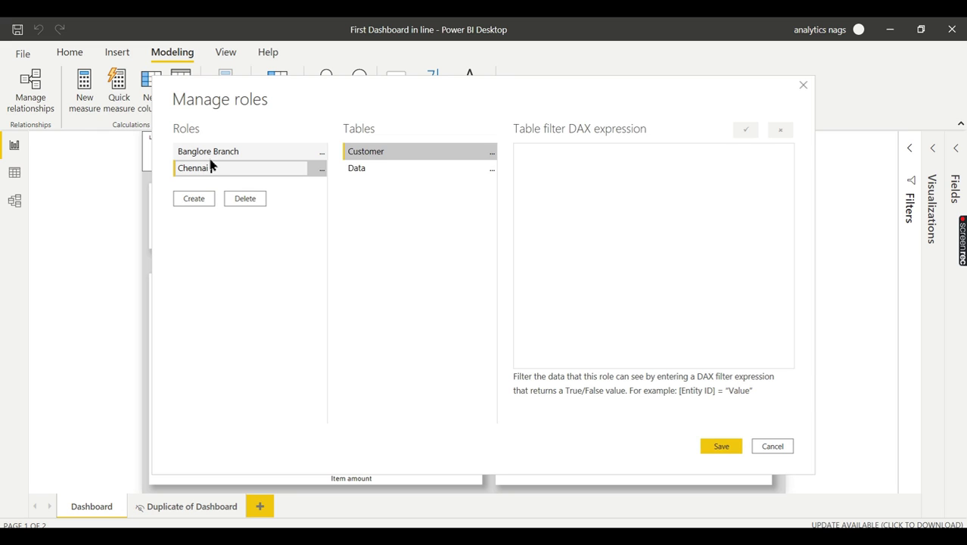
pyautogui.write(' Branch')
pyautogui.press('Return')
# Filter its Data table with [Location] = "Chennai" and save the roles
pyautogui.click(454, 169)
pyautogui.click(492, 170)
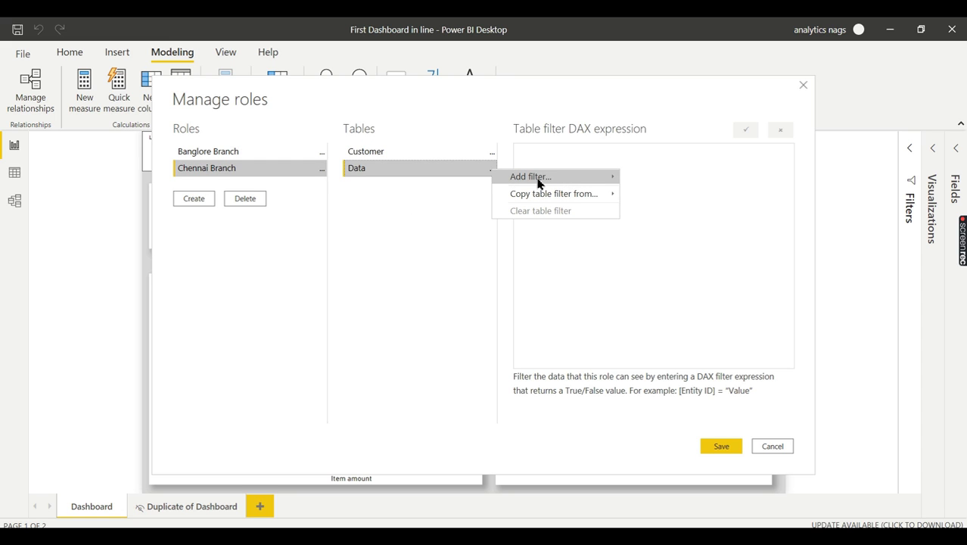
pyautogui.moveTo(538, 185)
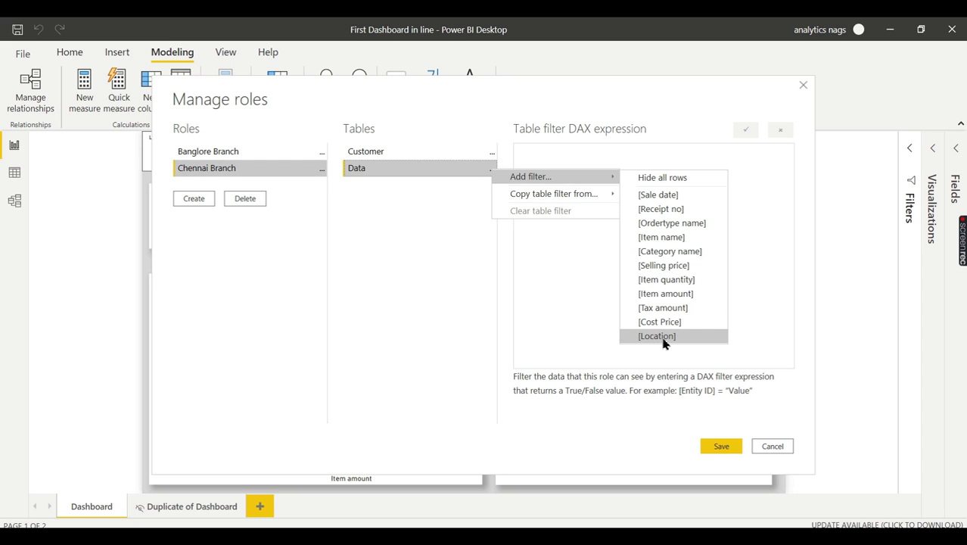
pyautogui.click(663, 343)
pyautogui.doubleClick(601, 158)
pyautogui.write('Chennai')
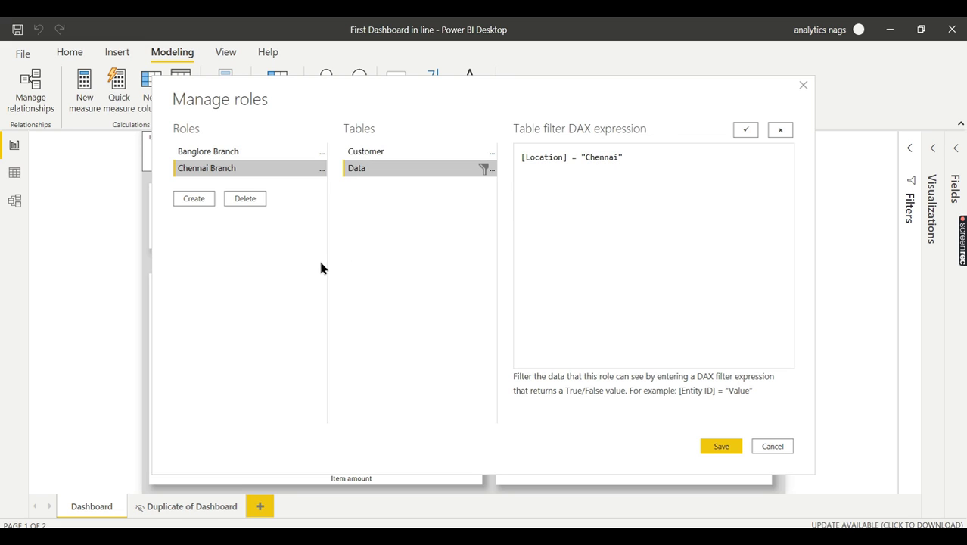
pyautogui.click(721, 447)
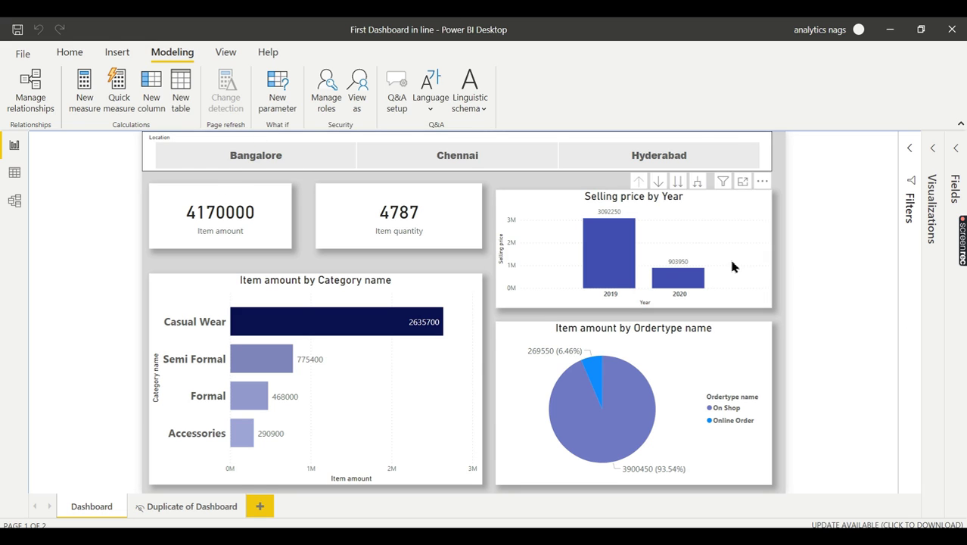
# Preview the report as the Banglore Branch role, inspect the Bangalore data, then stop viewing
pyautogui.click(364, 102)
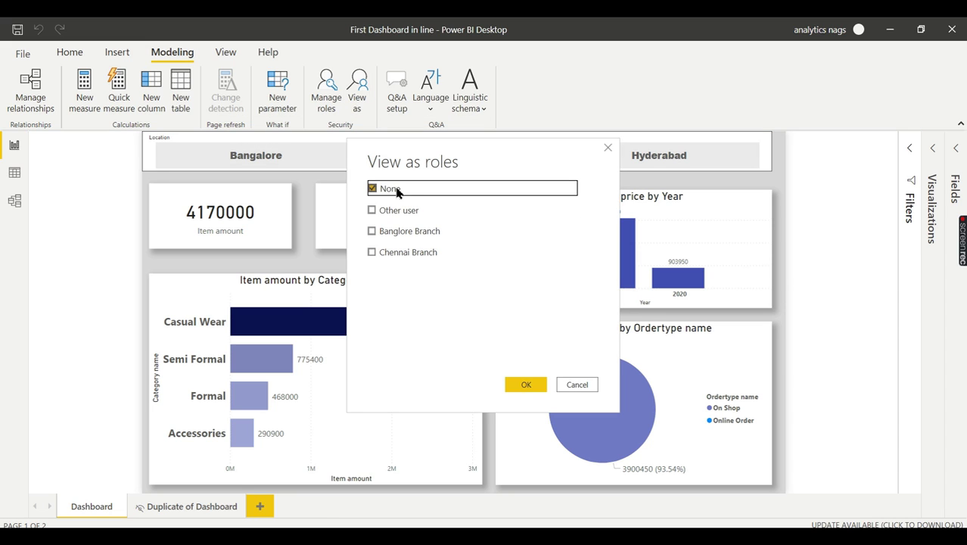
pyautogui.click(395, 236)
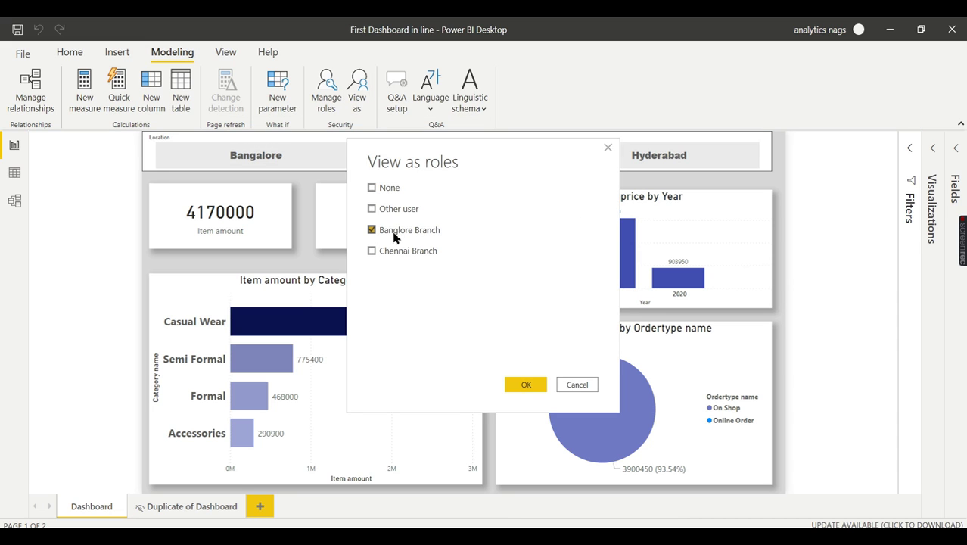
pyautogui.click(520, 384)
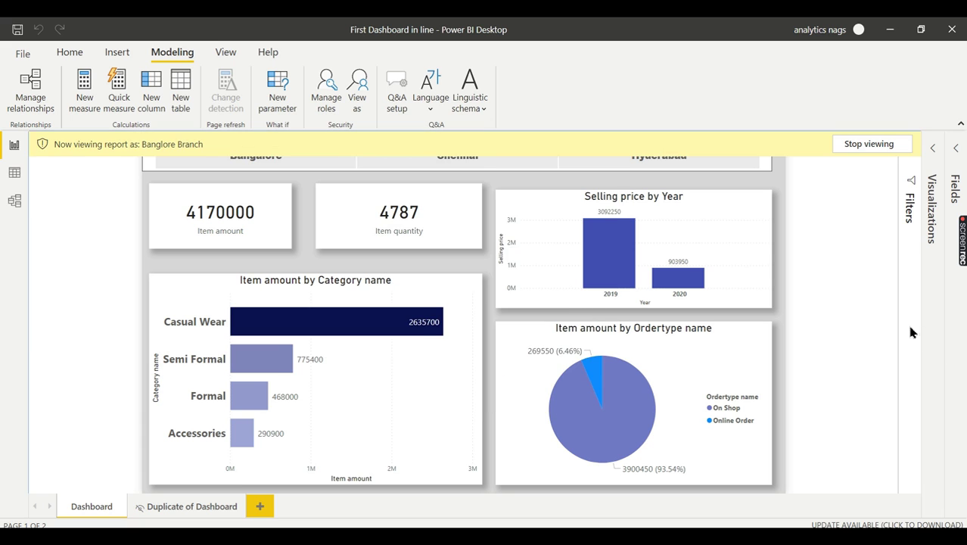
pyautogui.click(960, 126)
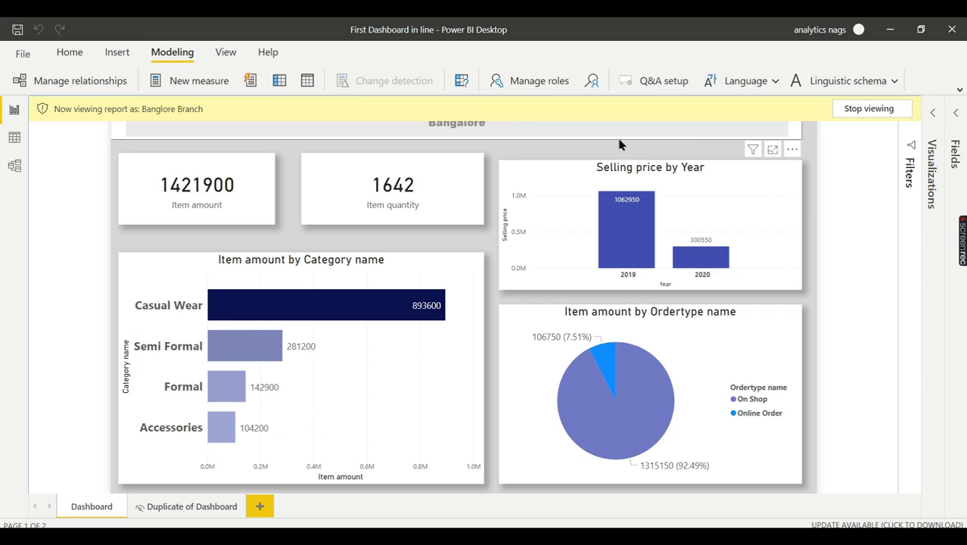
pyautogui.click(534, 153)
pyautogui.click(534, 154)
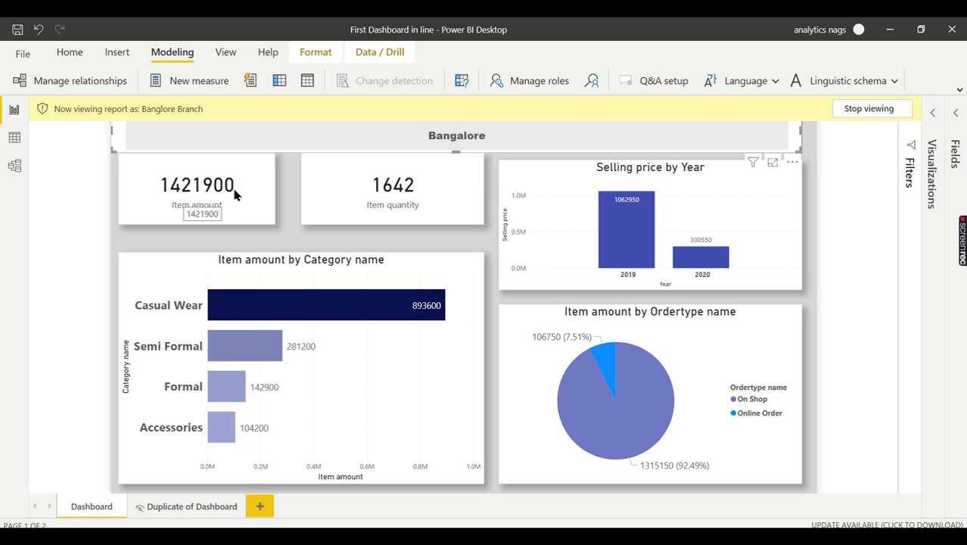
pyautogui.click(900, 110)
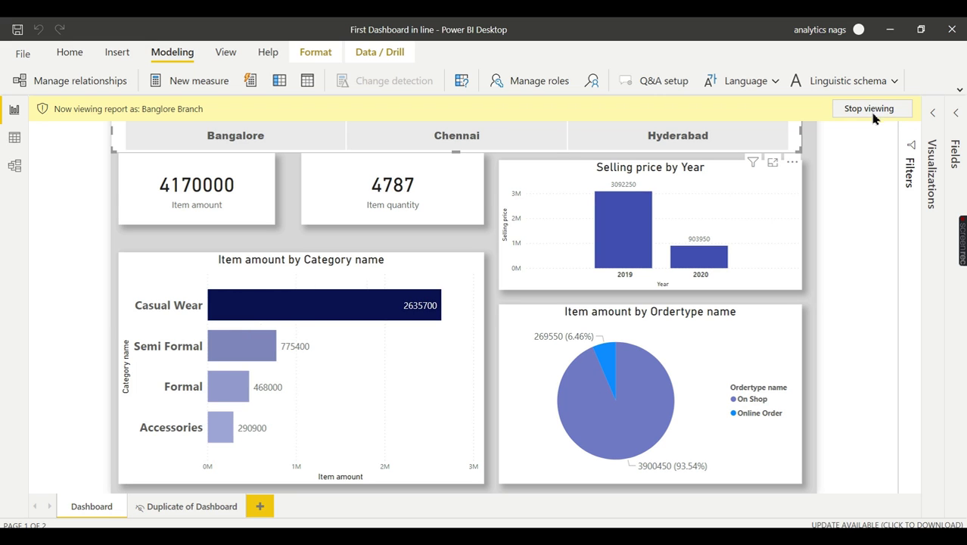
pyautogui.click(875, 113)
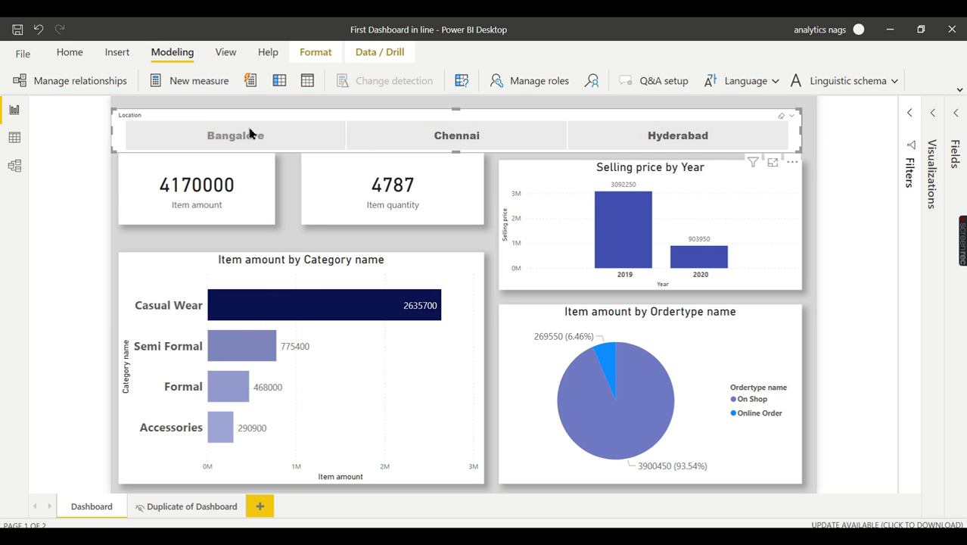
# Preview the report as Chennai Branch, stop viewing, and deselect the Location slicer
pyautogui.click(594, 81)
pyautogui.click(429, 252)
pyautogui.click(526, 386)
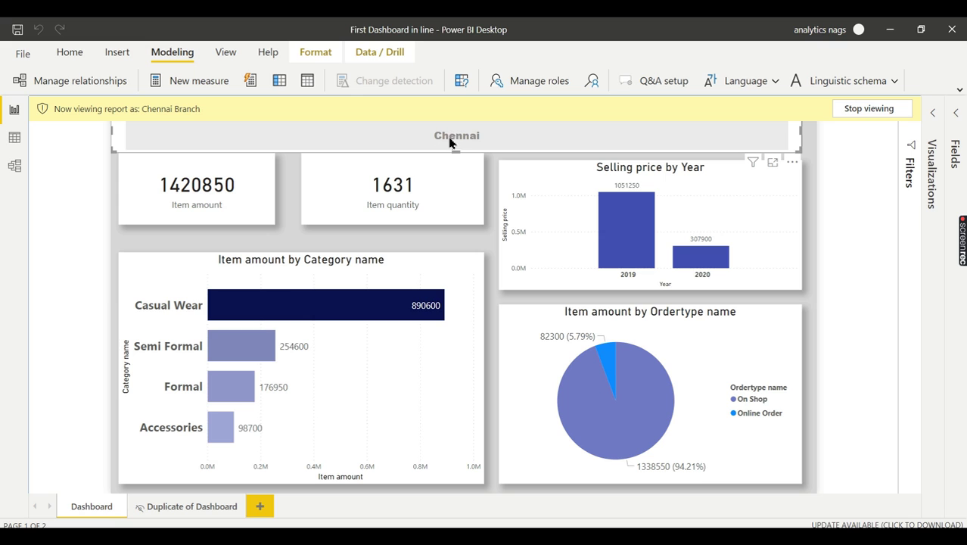
pyautogui.click(870, 109)
pyautogui.click(861, 171)
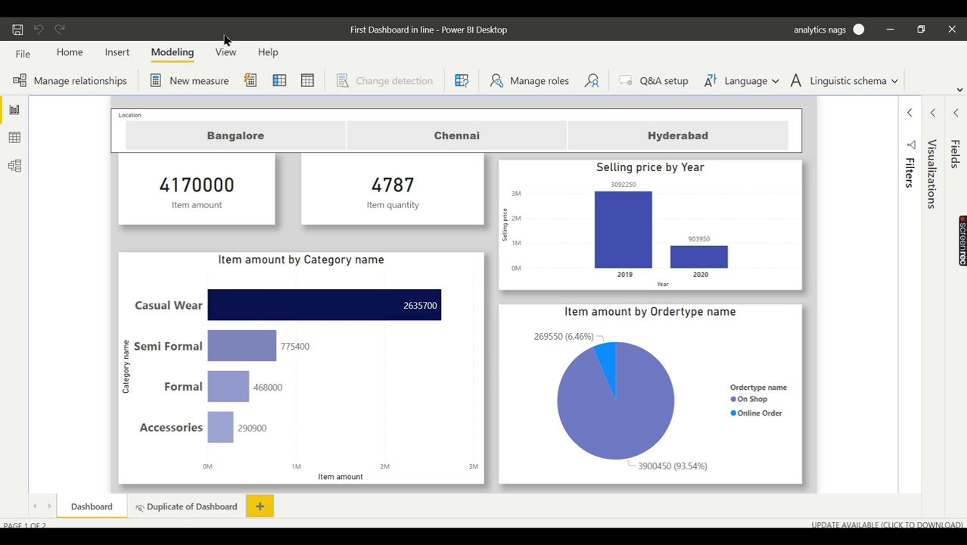
# Save and publish 'First Dashboard in line.pbix' to My workspace, replacing the existing dataset
pyautogui.click(961, 92)
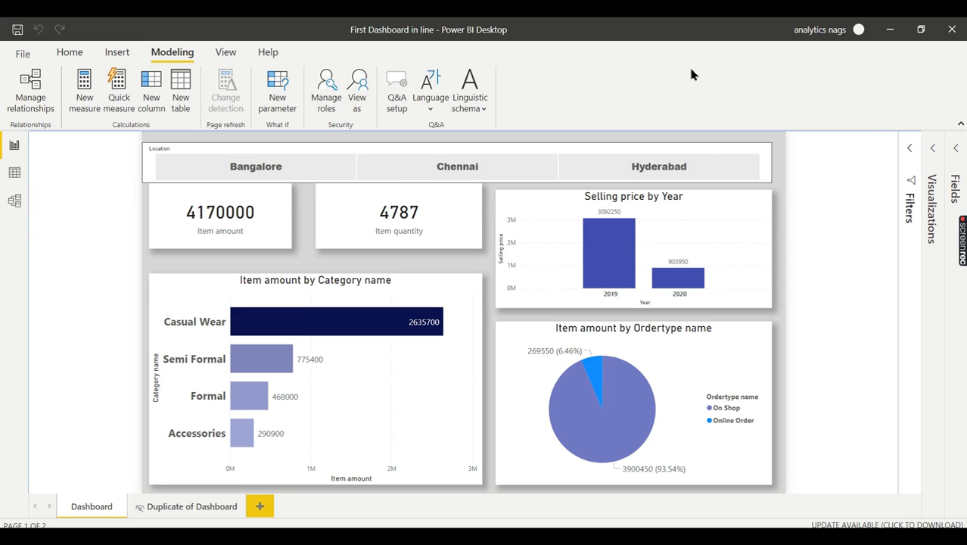
pyautogui.click(72, 53)
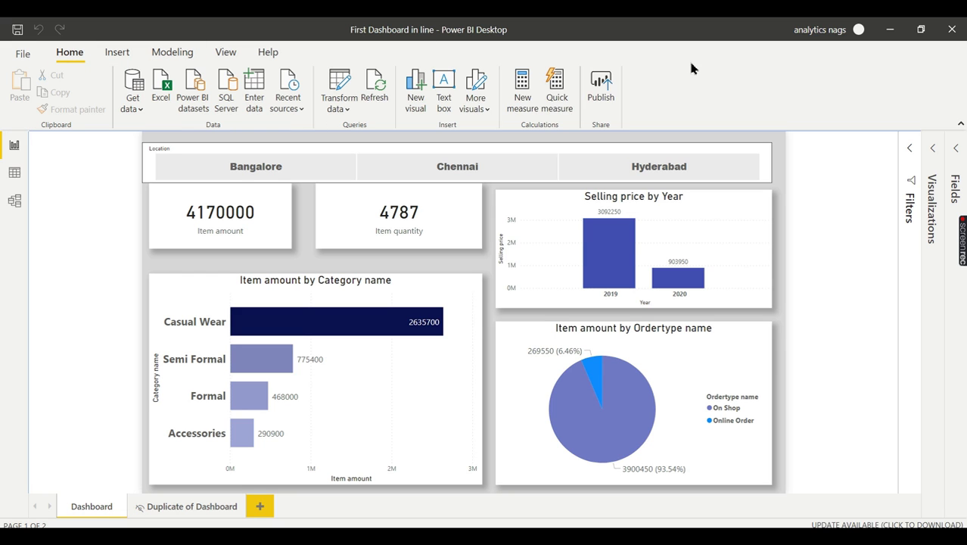
pyautogui.click(595, 90)
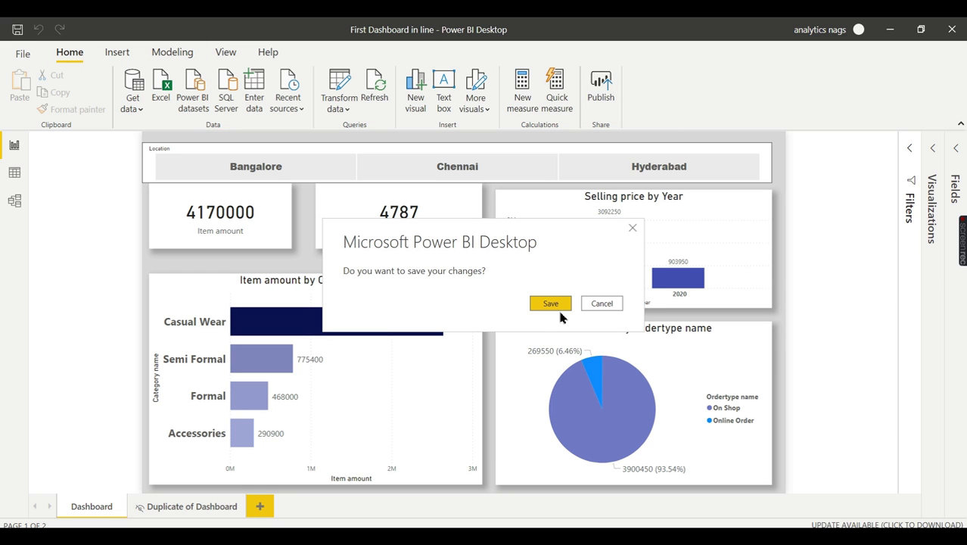
pyautogui.click(556, 305)
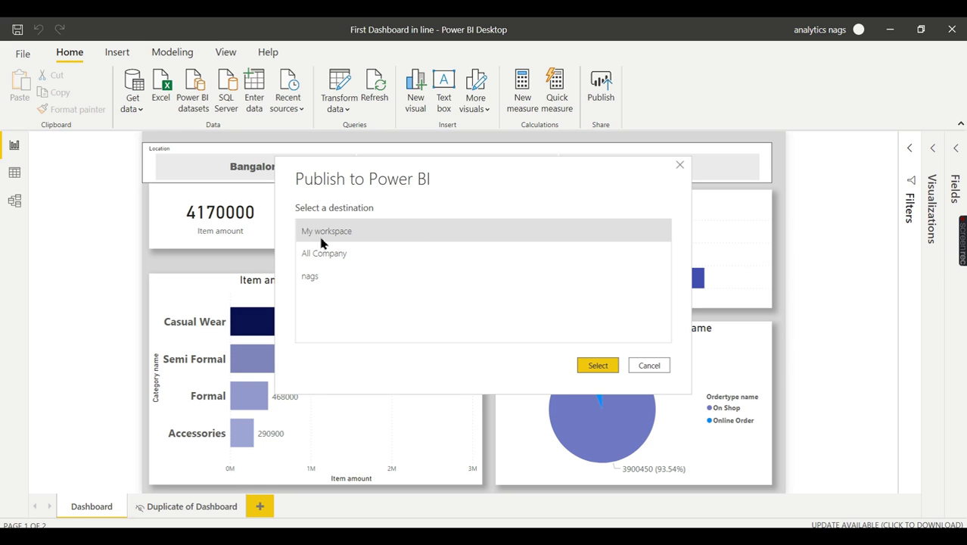
pyautogui.click(582, 366)
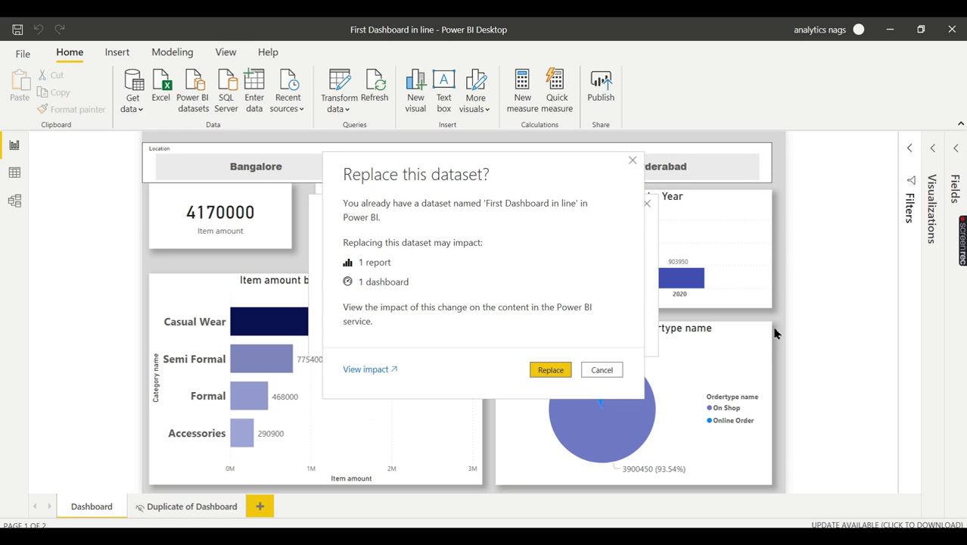
pyautogui.click(551, 371)
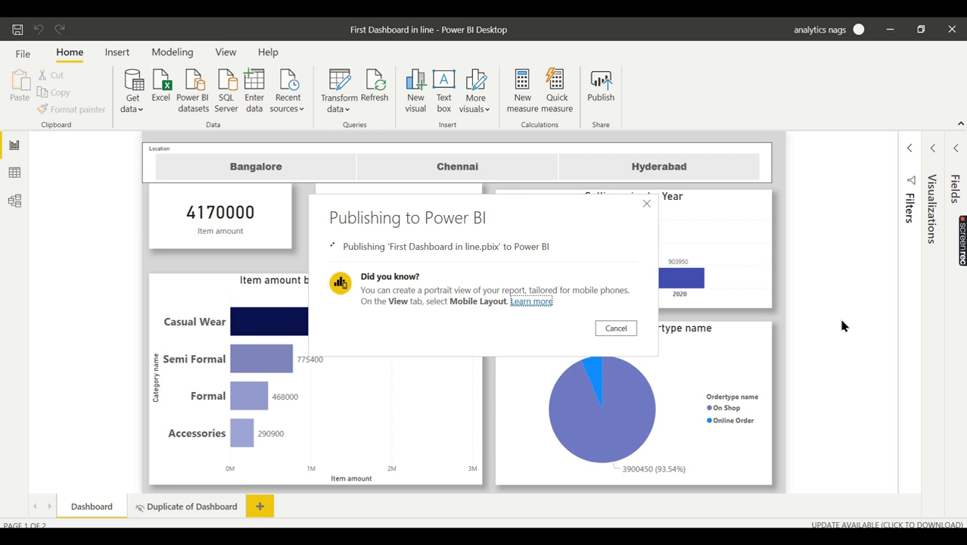
pyautogui.click(648, 203)
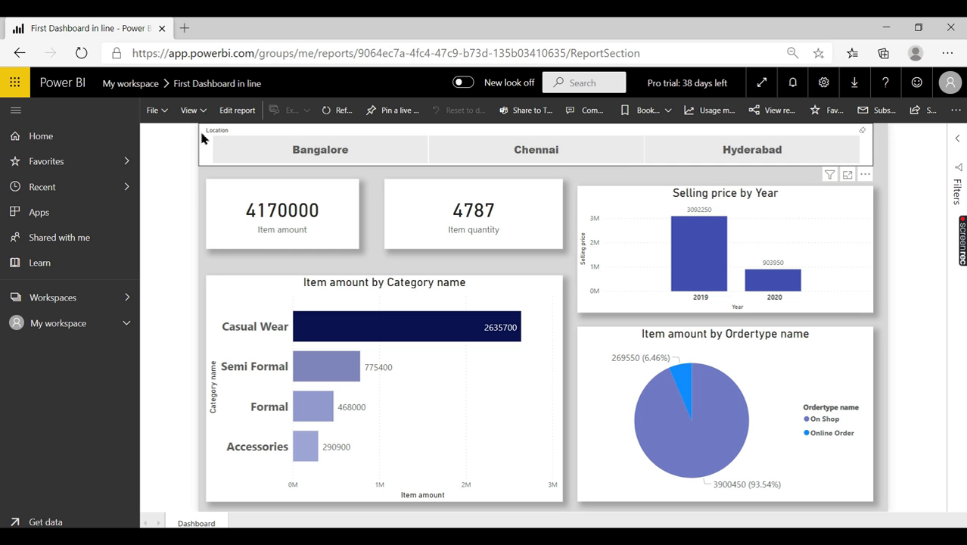
# Open Row-Level Security for the First Dashboard in line dataset from My workspace's Datasets list
pyautogui.click(133, 83)
pyautogui.click(358, 186)
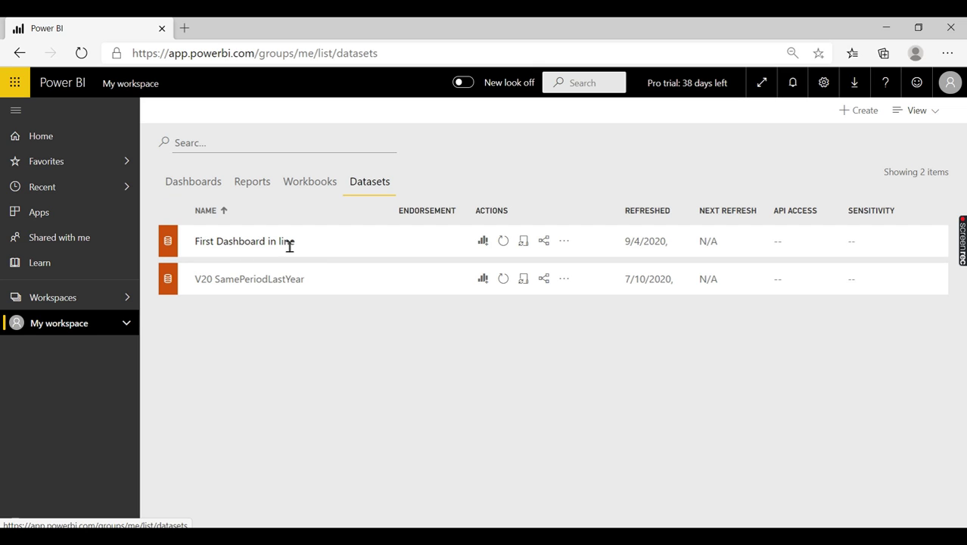
pyautogui.click(564, 242)
pyautogui.click(483, 348)
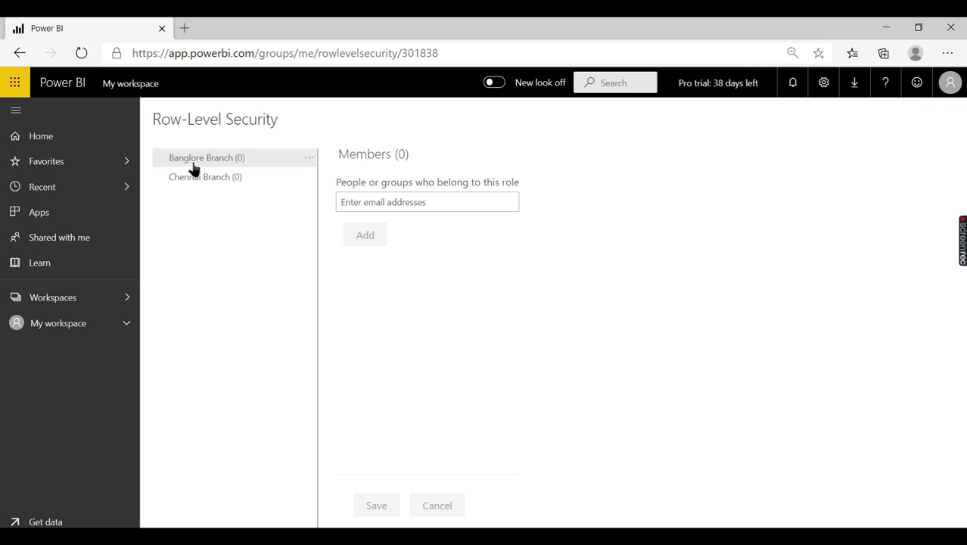
# Add the second user's account as a Banglore Branch member and save the role membership
pyautogui.click(206, 157)
pyautogui.click(360, 204)
pyautogui.write('lak')
pyautogui.click(427, 219)
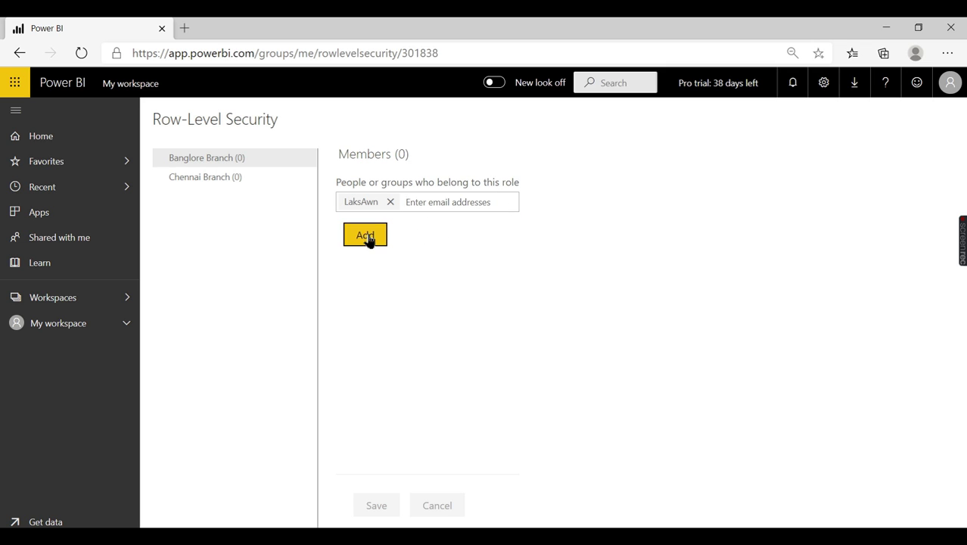
pyautogui.click(368, 238)
pyautogui.click(225, 179)
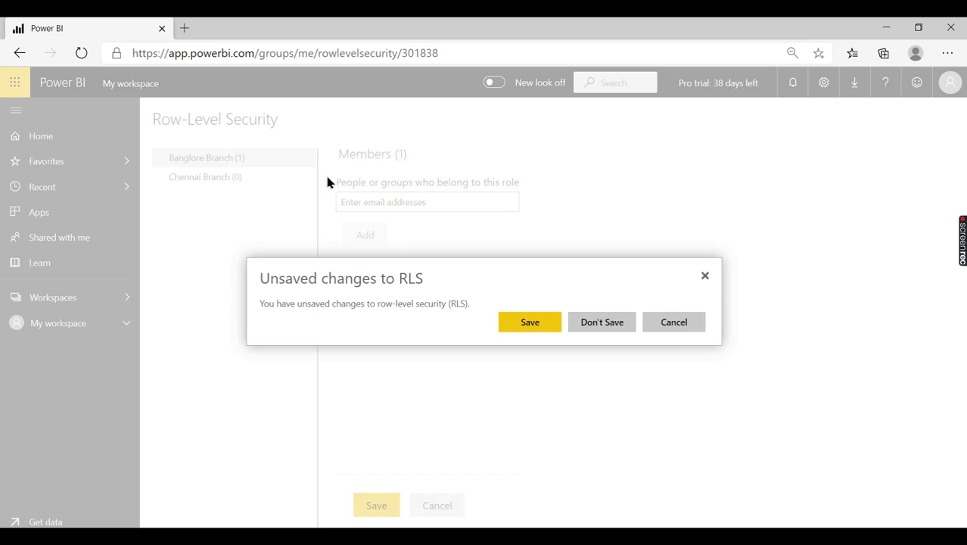
pyautogui.click(706, 277)
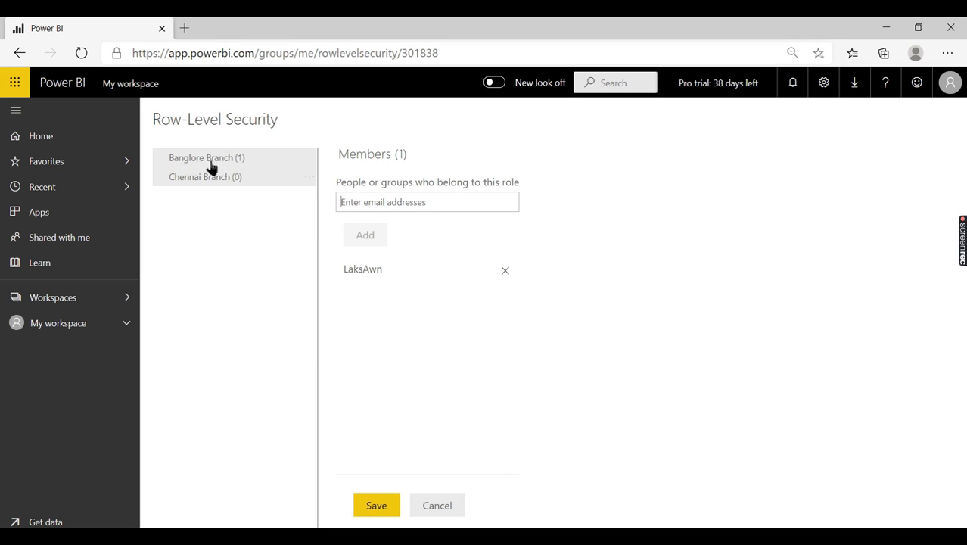
pyautogui.click(258, 163)
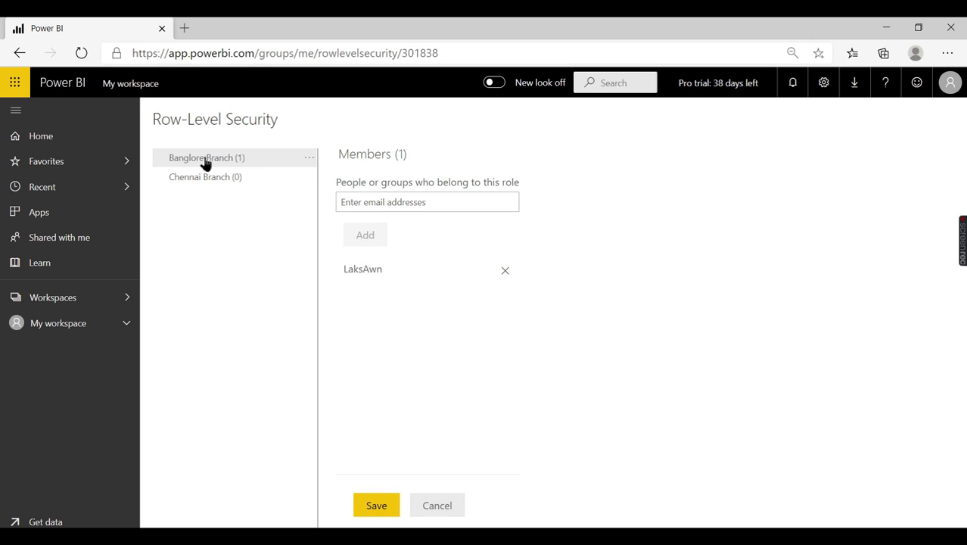
pyautogui.click(367, 506)
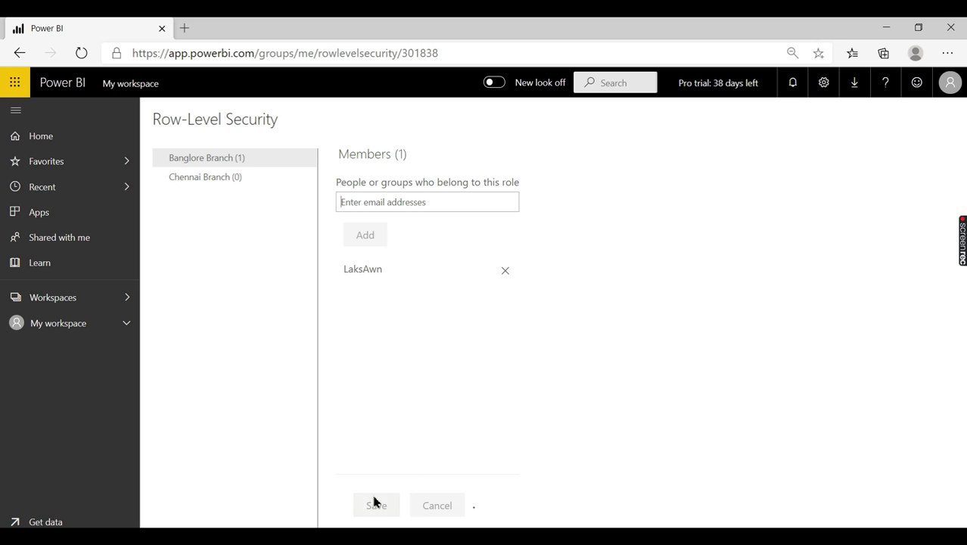
# Review the First Dashboard in line report's access list, showing the second user with Read and reshare
pyautogui.click(81, 137)
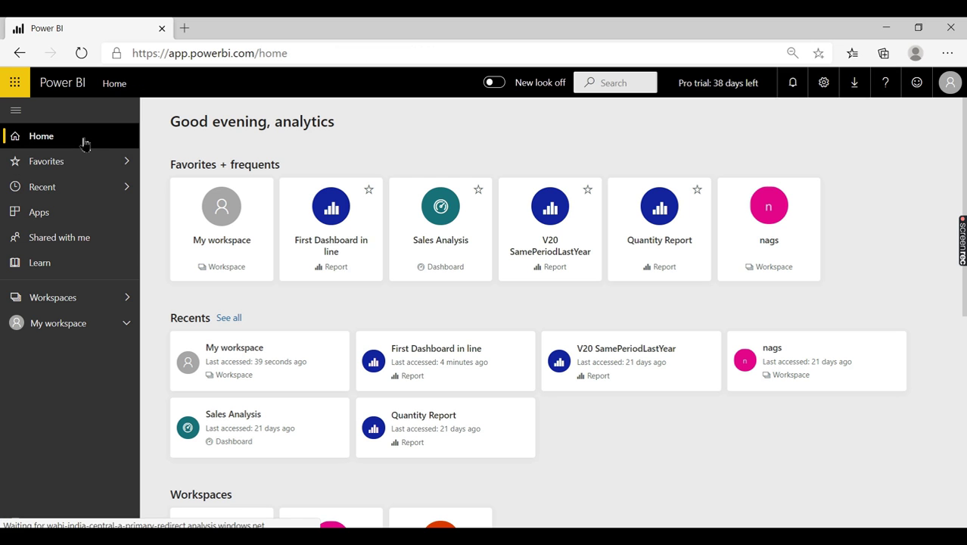
pyautogui.click(319, 233)
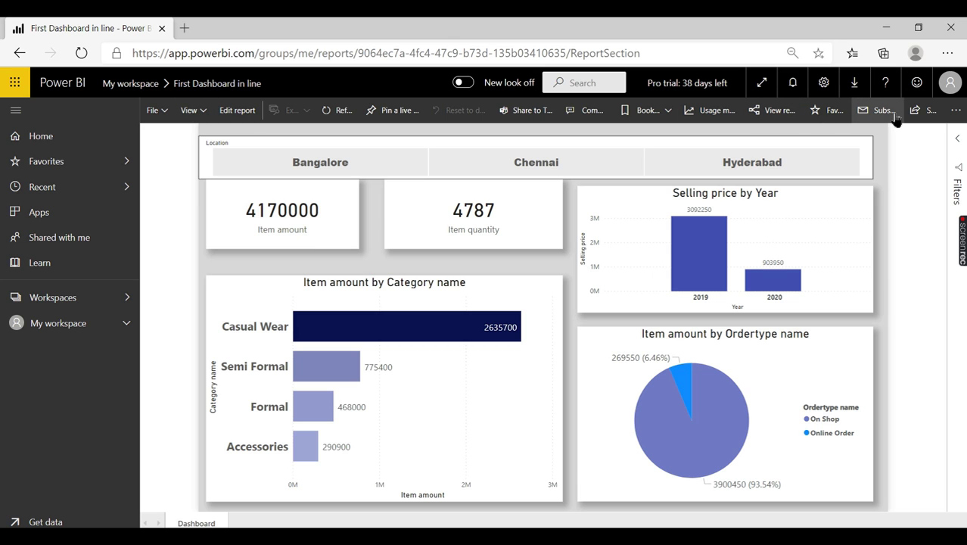
pyautogui.click(924, 118)
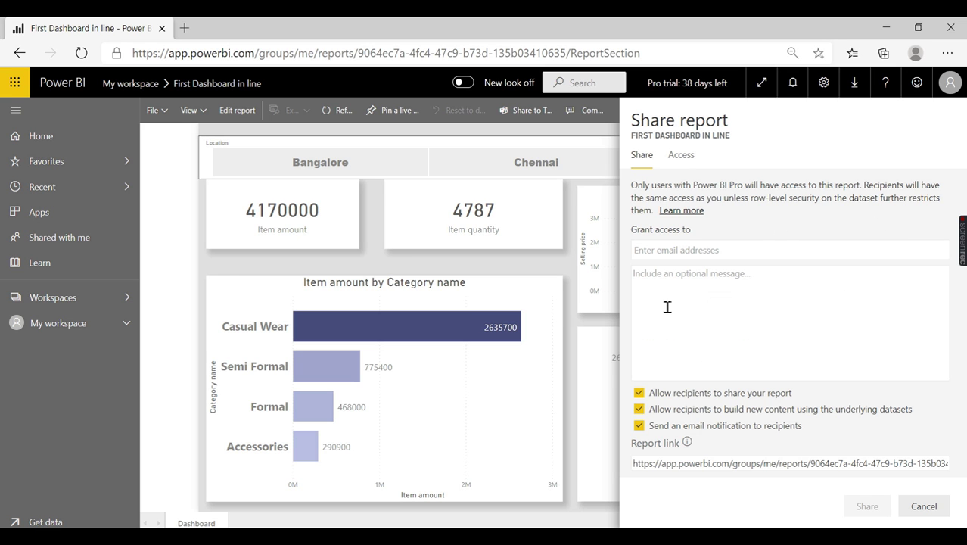
pyautogui.click(680, 155)
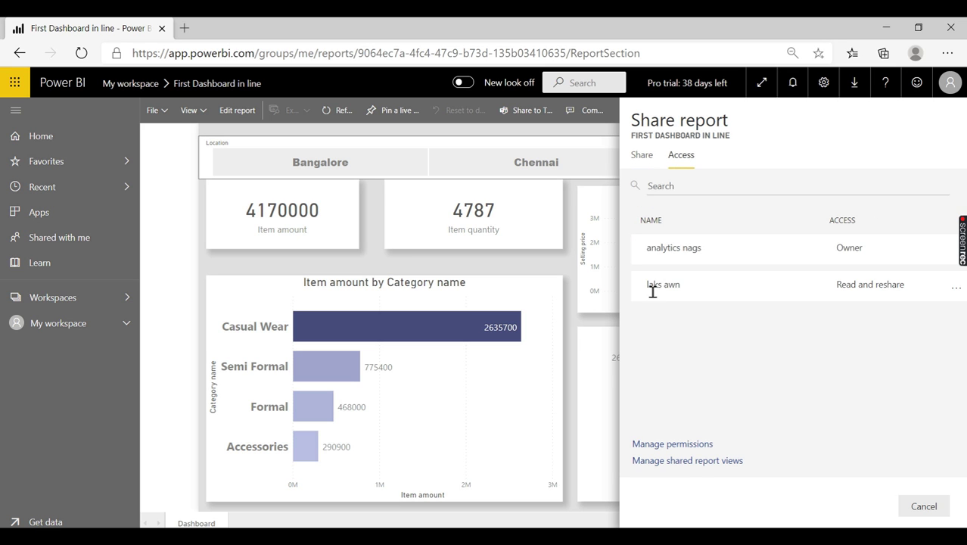
pyautogui.moveTo(907, 285); pyautogui.dragTo(780, 277)
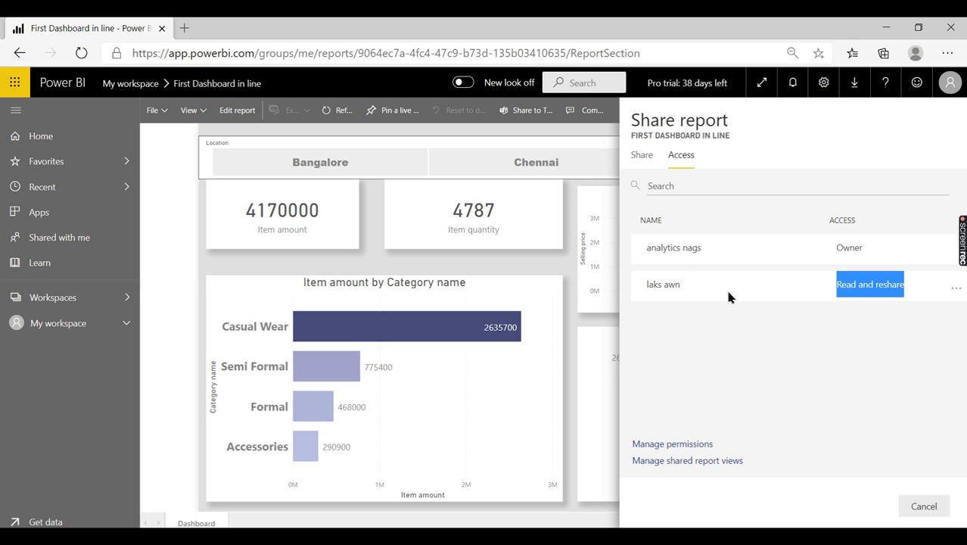